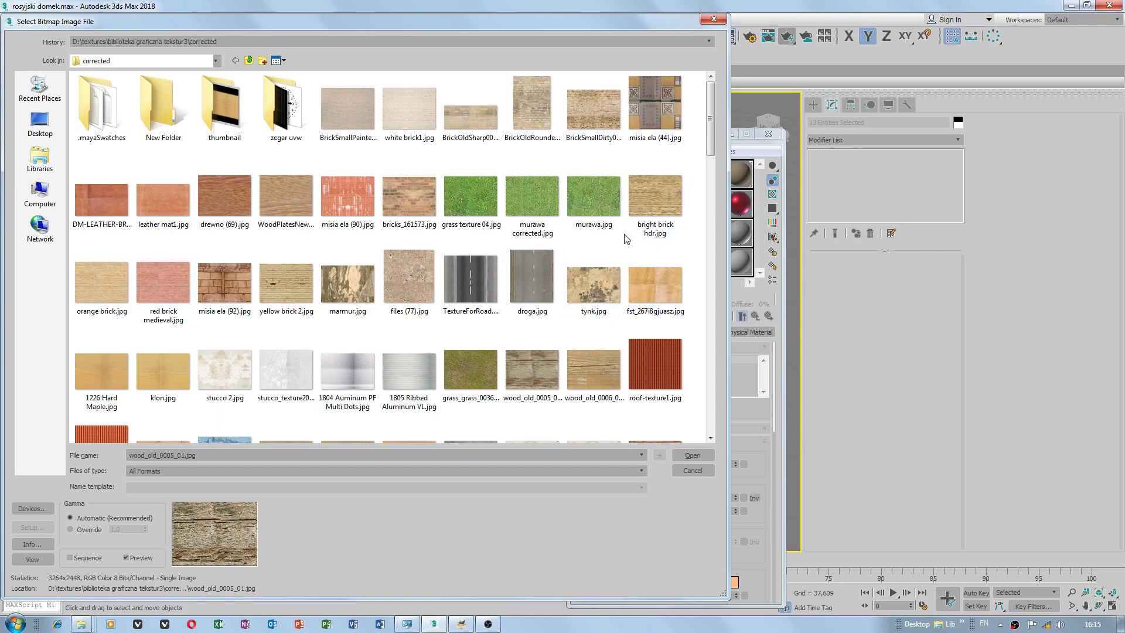
pyautogui.moveTo(715, 145)
pyautogui.mouseDown()
pyautogui.moveTo(704, 391)
pyautogui.moveTo(709, 123)
pyautogui.mouseUp()
pyautogui.rightClick(276, 165)
pyautogui.click(303, 216)
pyautogui.click(693, 470)
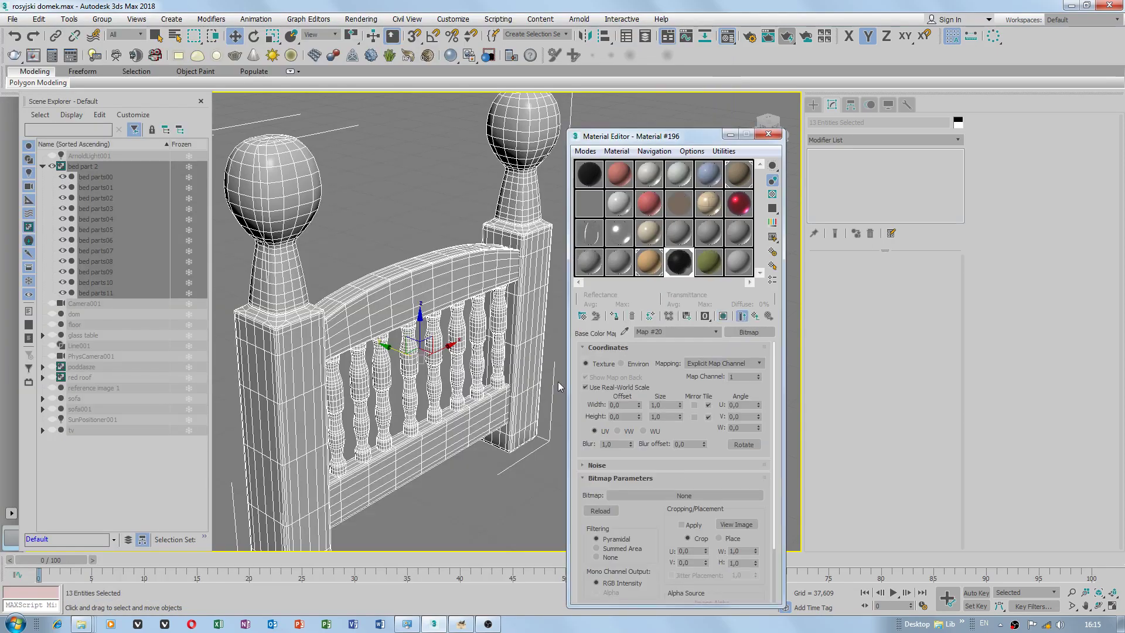
# Return to Material #196, clear its base color map and assign a new Bitmap map to it
pyautogui.click(716, 332)
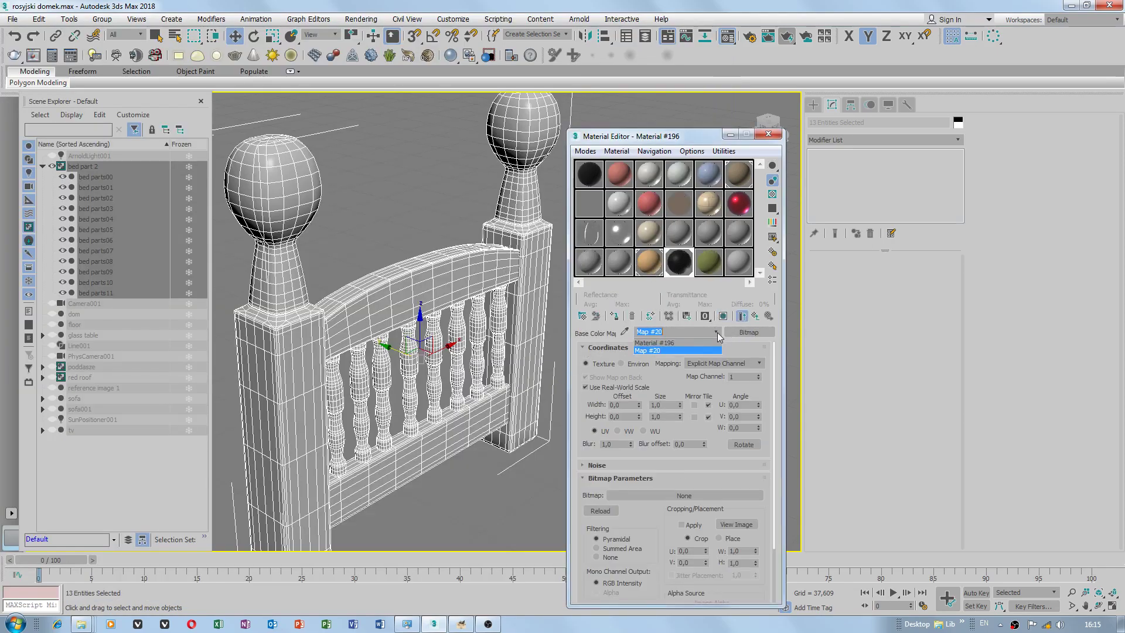
pyautogui.click(680, 346)
pyautogui.rightClick(660, 465)
pyautogui.click(686, 498)
pyautogui.click(662, 465)
pyautogui.doubleClick(462, 179)
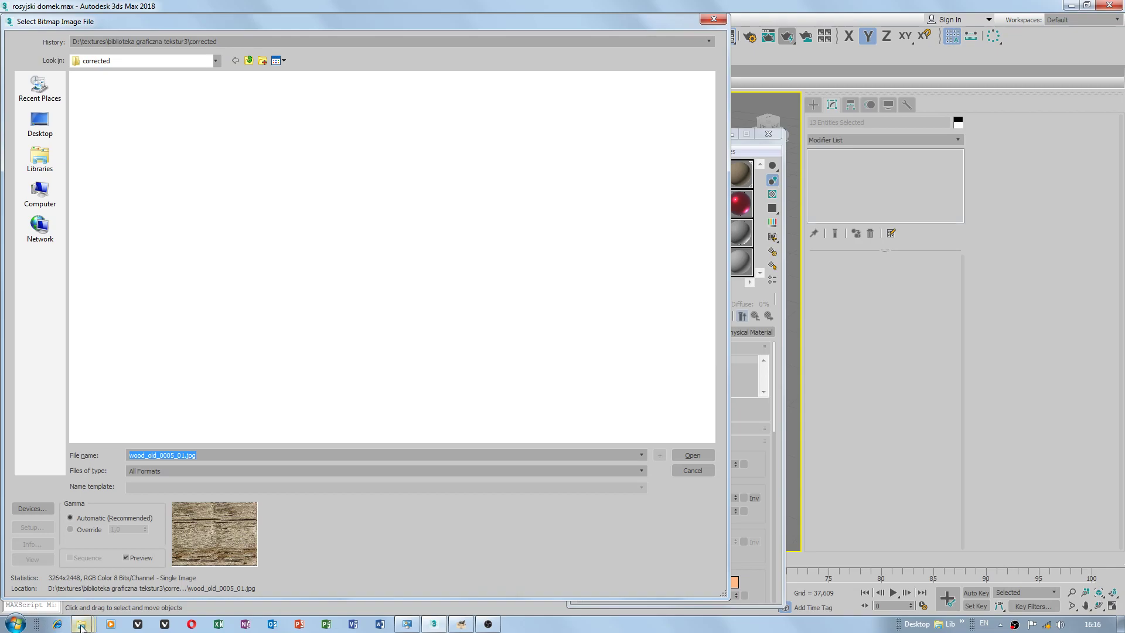
# Look at the F:\textures\wood folder in the file explorer and go up to the Computer level
pyautogui.moveTo(81, 626)
pyautogui.click(555, 578)
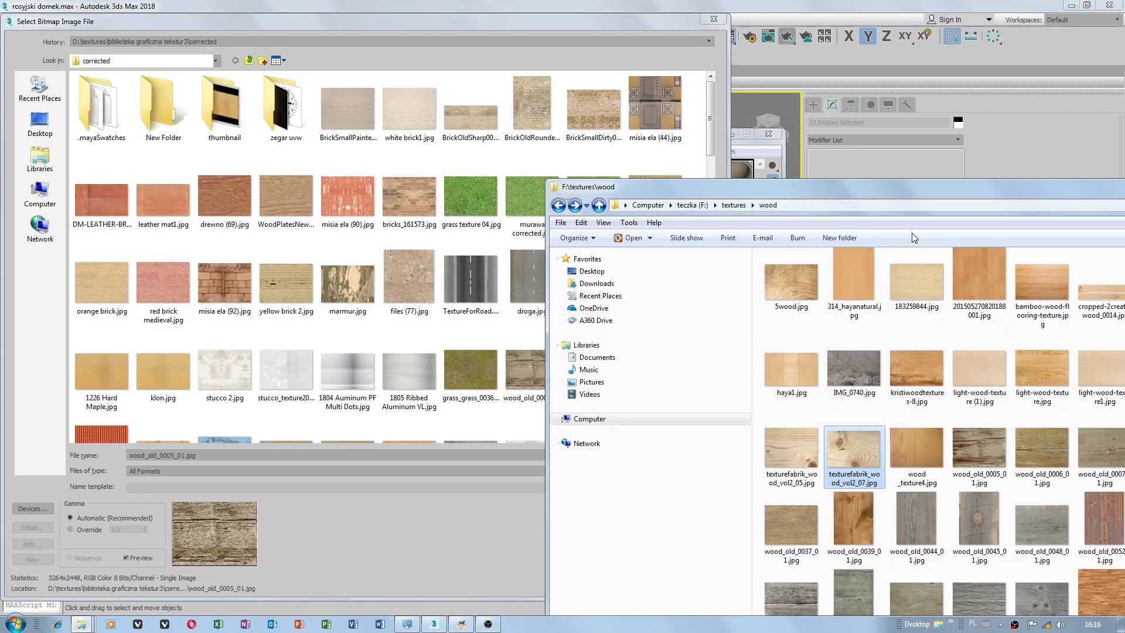
pyautogui.moveTo(898, 195); pyautogui.dragTo(483, 155)
pyautogui.click(237, 167)
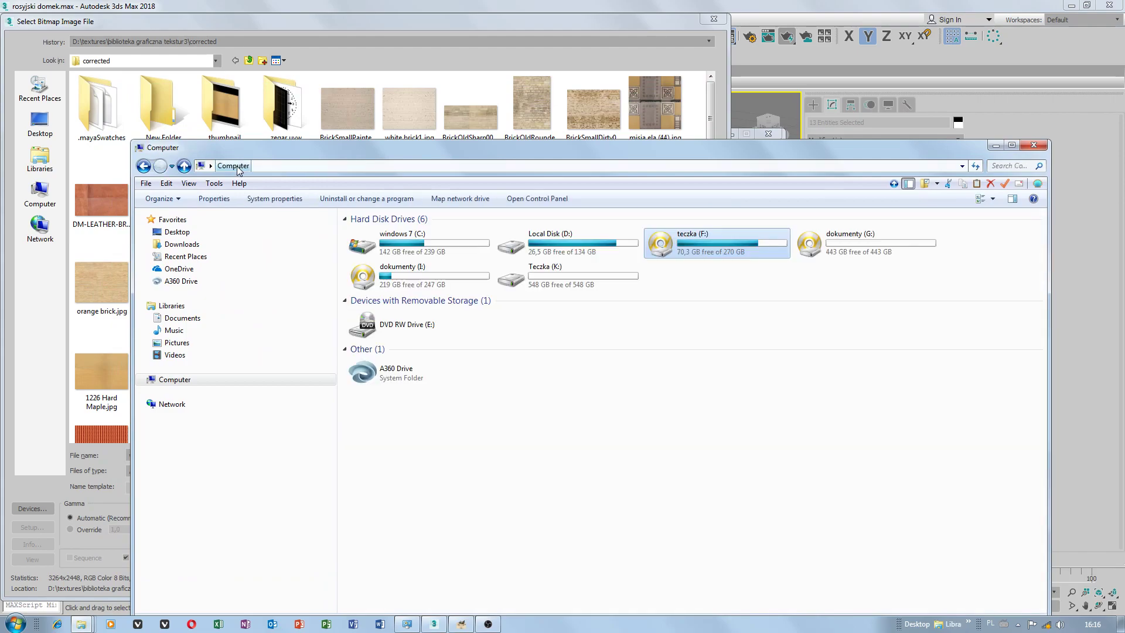
# Re-sort the texture files in the corrected folder of the bitmap file dialog
pyautogui.click(364, 39)
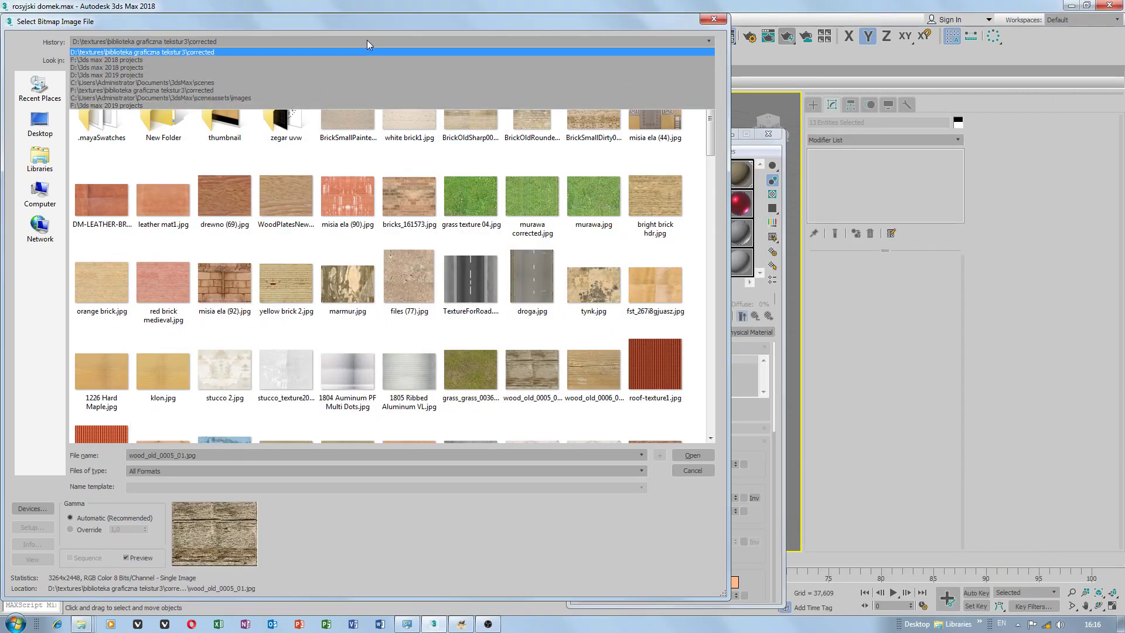
pyautogui.click(277, 157)
pyautogui.rightClick(276, 155)
pyautogui.moveTo(327, 188)
pyautogui.click(425, 196)
# Load texturefabrik_wood_vol2_07.jpg as the base color bitmap, show it on the bed parts and minimise the Material Editor
pyautogui.click(353, 123)
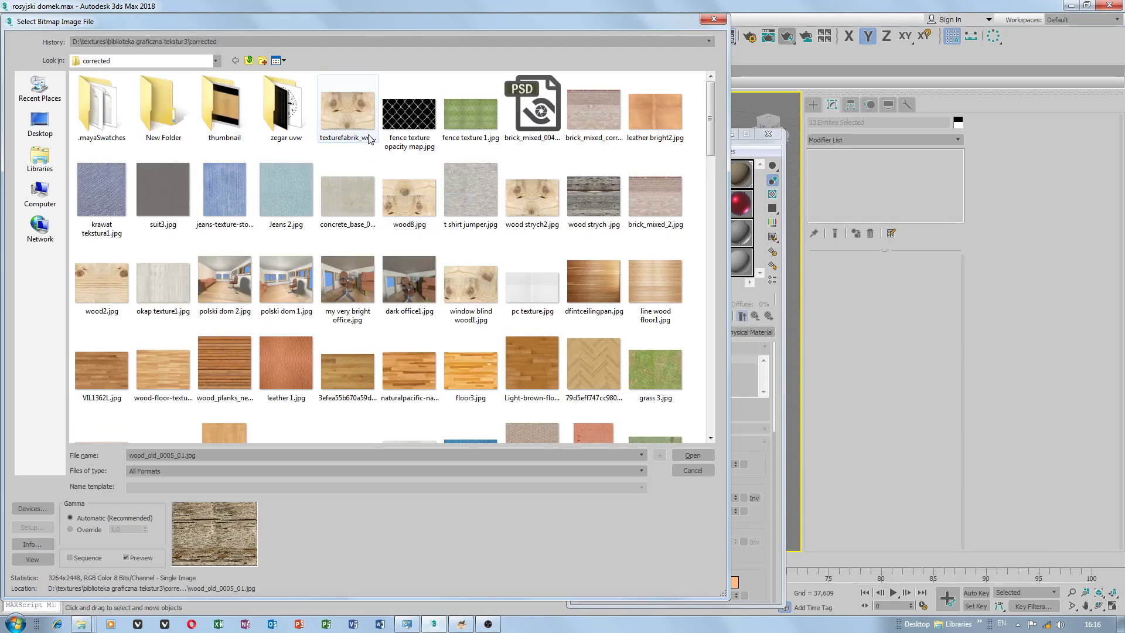
pyautogui.click(691, 456)
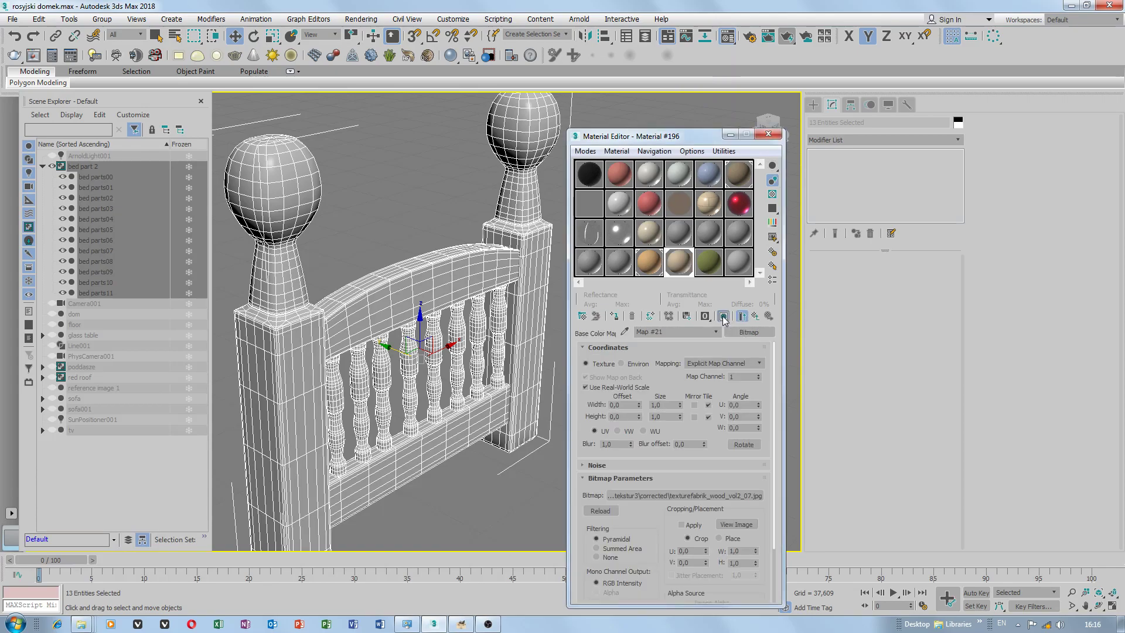
pyautogui.click(735, 135)
pyautogui.keyDown('alt'); pyautogui.moveTo(393, 315); pyautogui.dragTo(267, 271, button='middle'); pyautogui.keyUp('alt')
pyautogui.scroll(3, 406, 337)
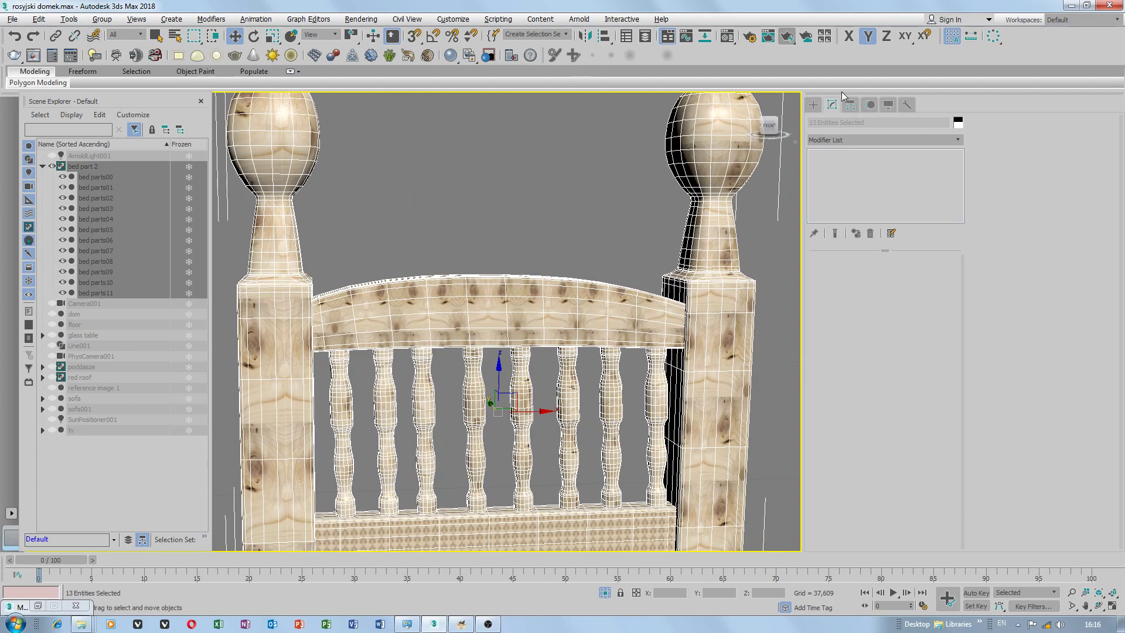
# Collect the scene's bitmaps into D:\3ds max 2018 projects with Update Materials enabled
pyautogui.click(906, 104)
pyautogui.click(868, 439)
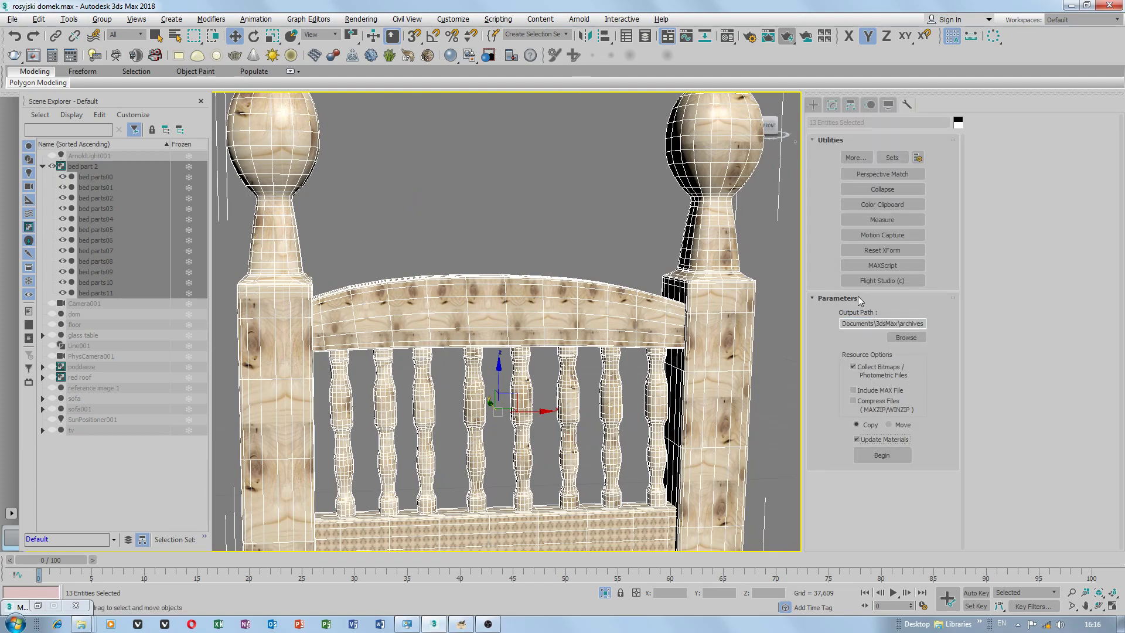
pyautogui.click(906, 338)
pyautogui.click(34, 173)
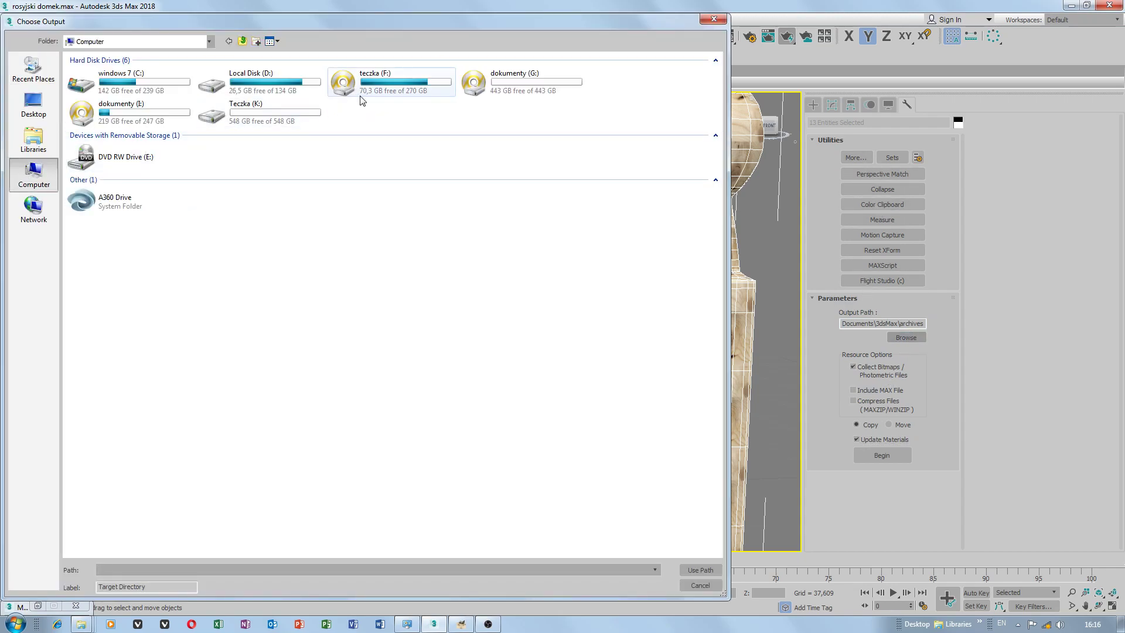
pyautogui.doubleClick(278, 87)
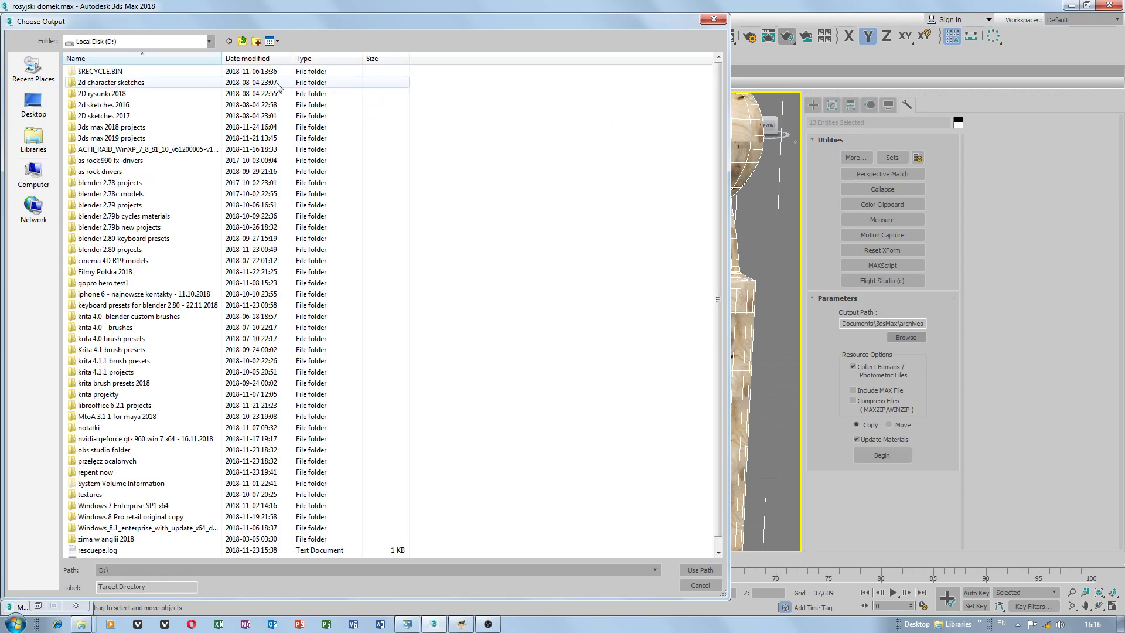
pyautogui.doubleClick(129, 136)
pyautogui.click(701, 570)
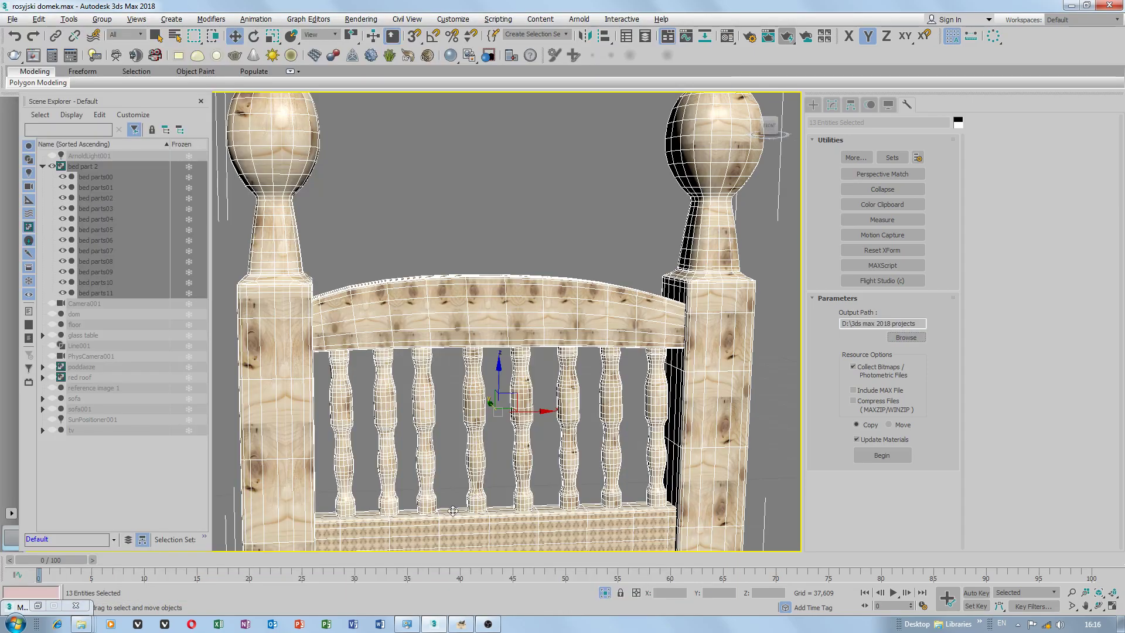
pyautogui.keyDown('alt'); pyautogui.moveTo(574, 516); pyautogui.dragTo(591, 426, button='middle'); pyautogui.keyUp('alt')
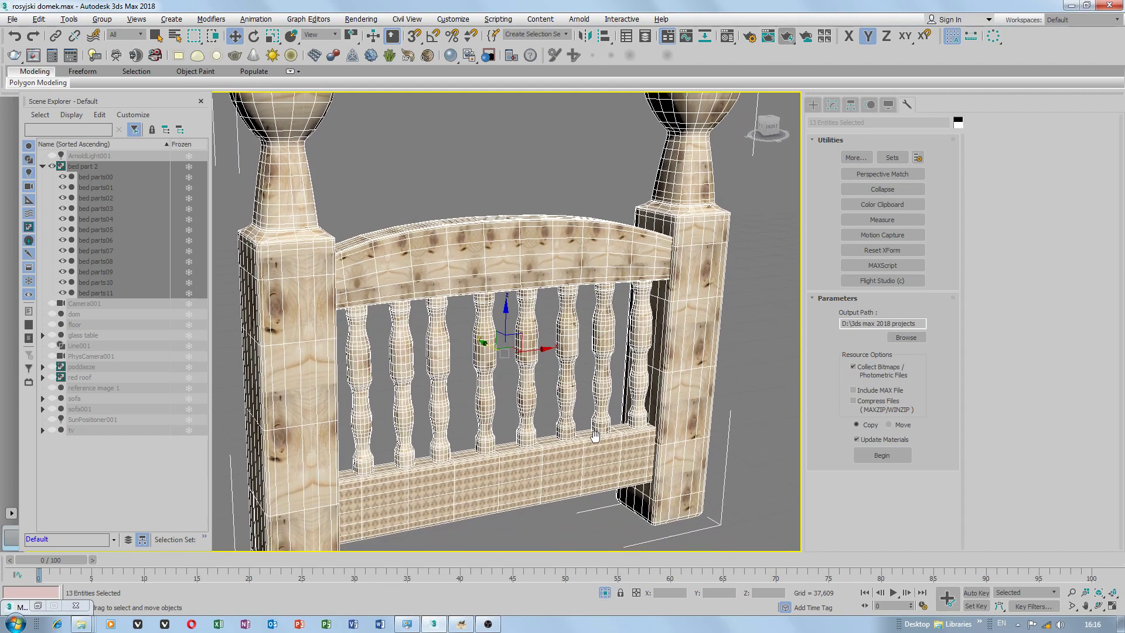
pyautogui.click(877, 457)
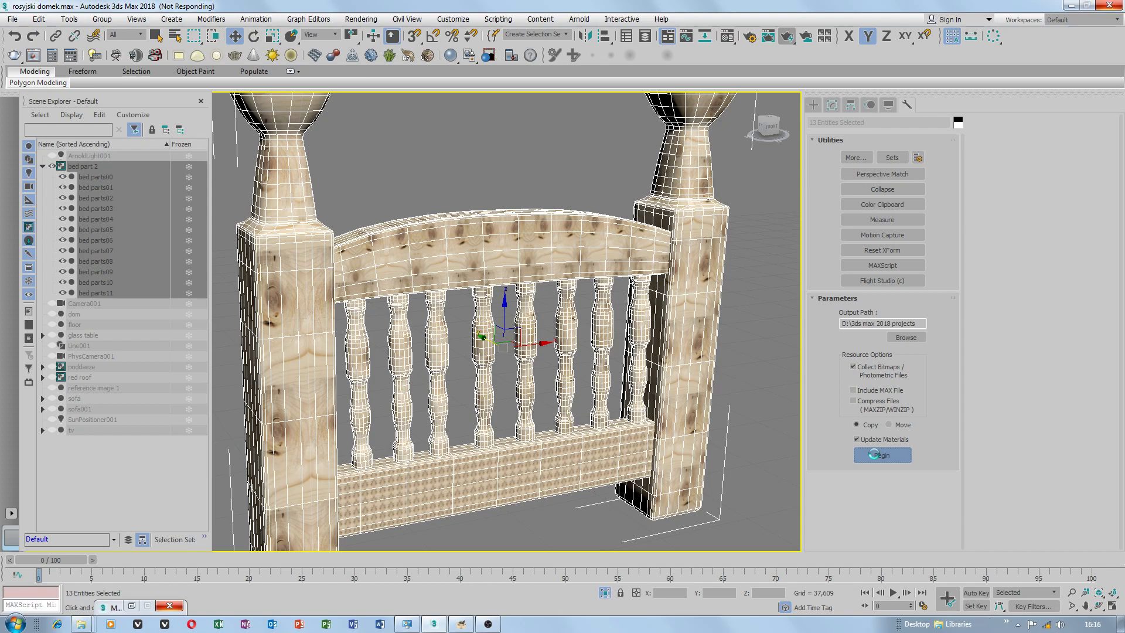
# Switch to GIMP, close the texturefabrik_wood_vol2_07 image and return to 3ds Max
pyautogui.click(462, 624)
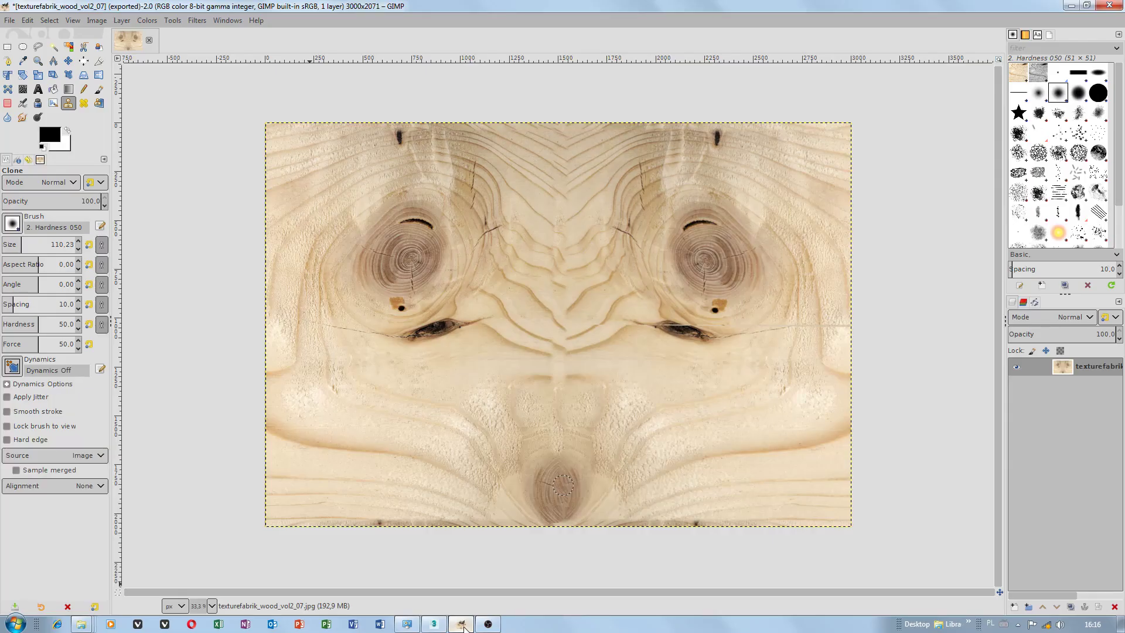
pyautogui.click(149, 40)
pyautogui.click(580, 392)
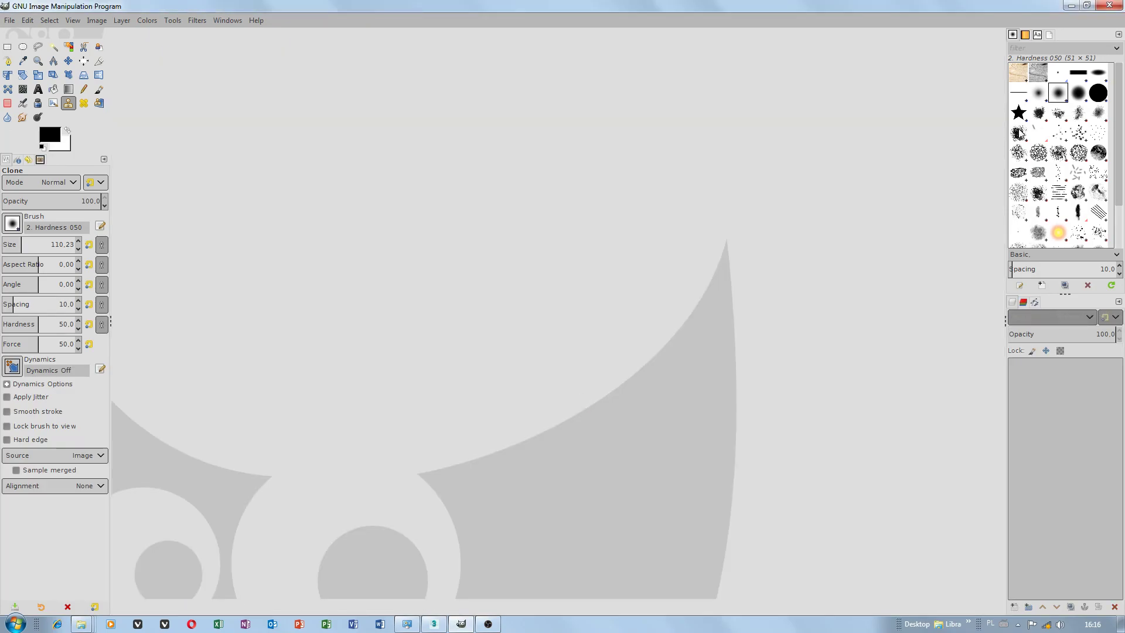
pyautogui.click(1072, 5)
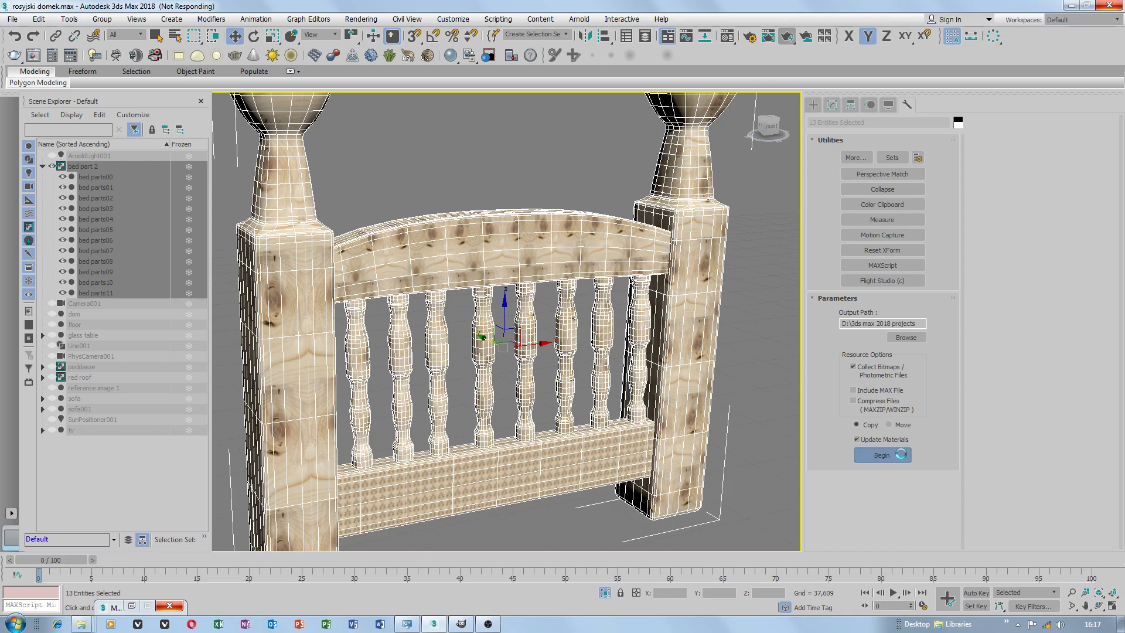
# Select the whole bed part 2 group with all its parts in the Scene Explorer
pyautogui.keyDown('alt'); pyautogui.moveTo(571, 466); pyautogui.dragTo(558, 409, button='middle'); pyautogui.keyUp('alt')
pyautogui.click(548, 396)
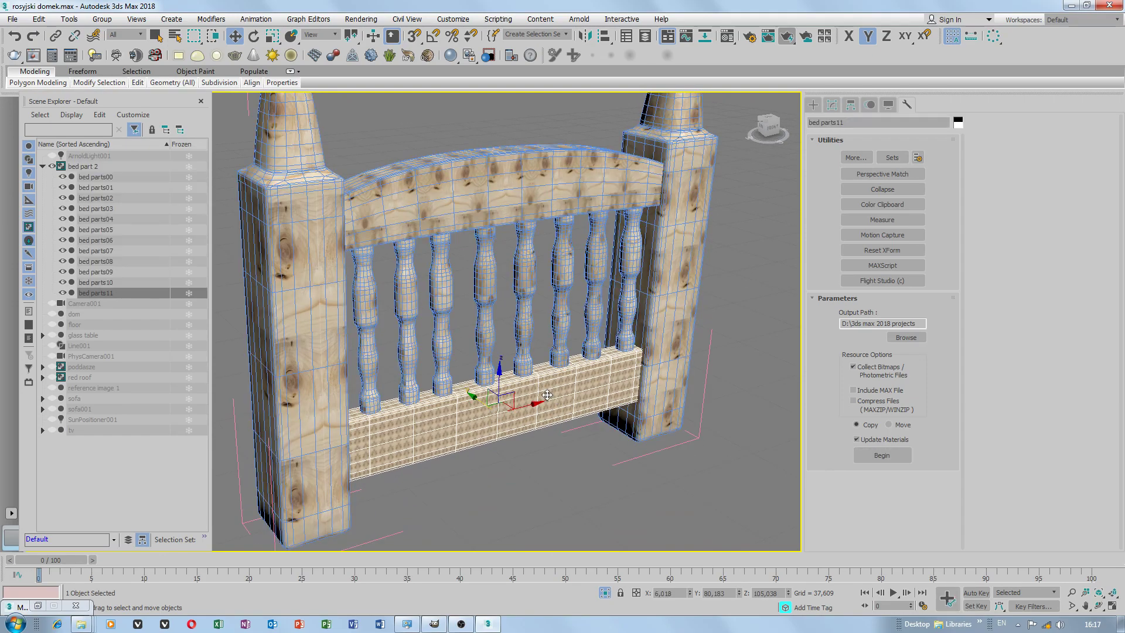
pyautogui.click(478, 196)
pyautogui.click(96, 167)
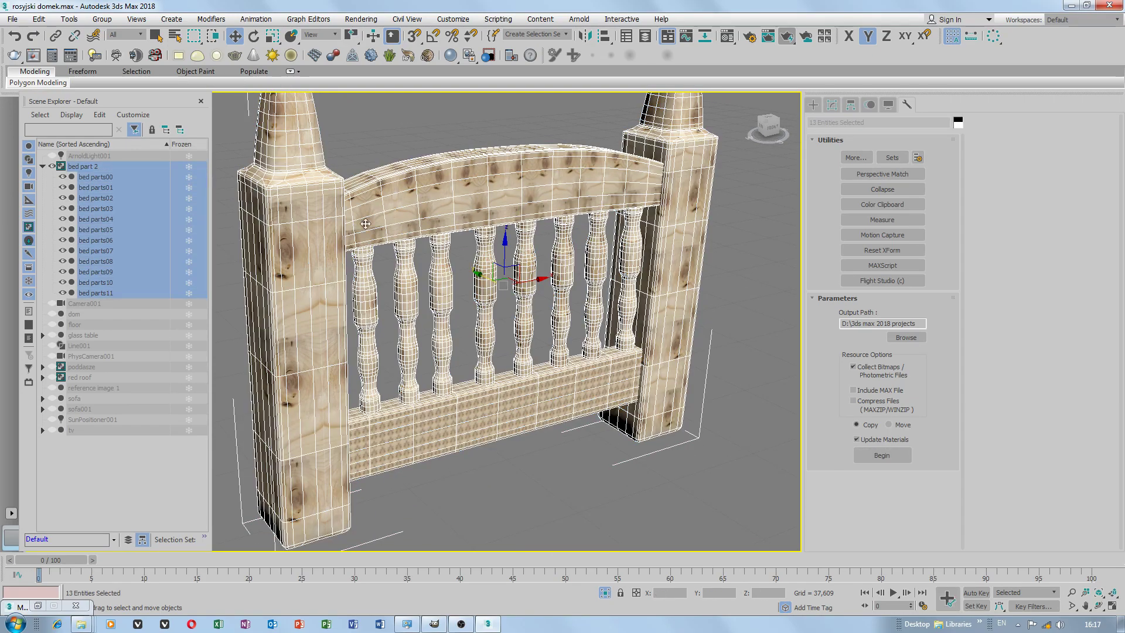
pyautogui.click(52, 168)
pyautogui.click(53, 168)
pyautogui.click(42, 167)
# Close the bed part 2 group and reopen it recursively
pyautogui.click(101, 19)
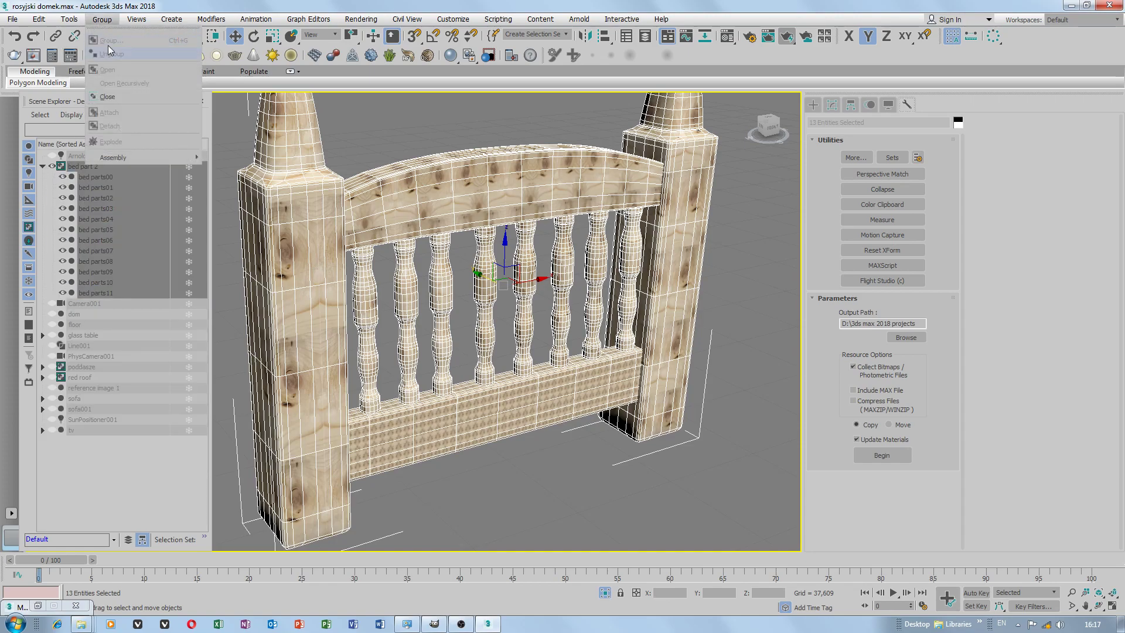
pyautogui.click(112, 98)
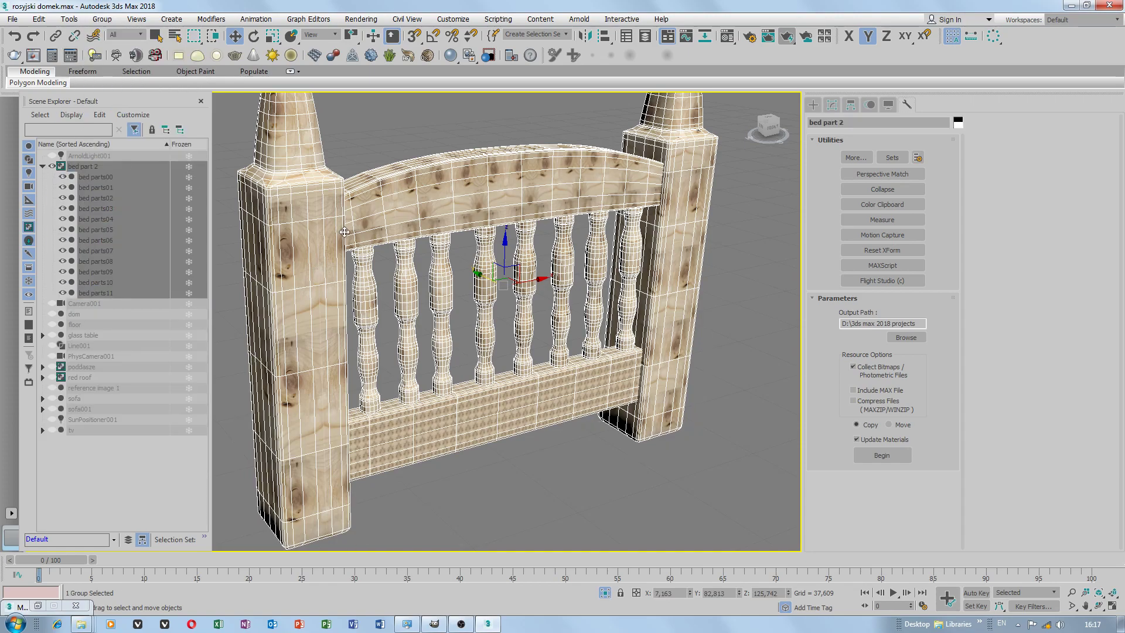
pyautogui.click(102, 20)
pyautogui.click(123, 83)
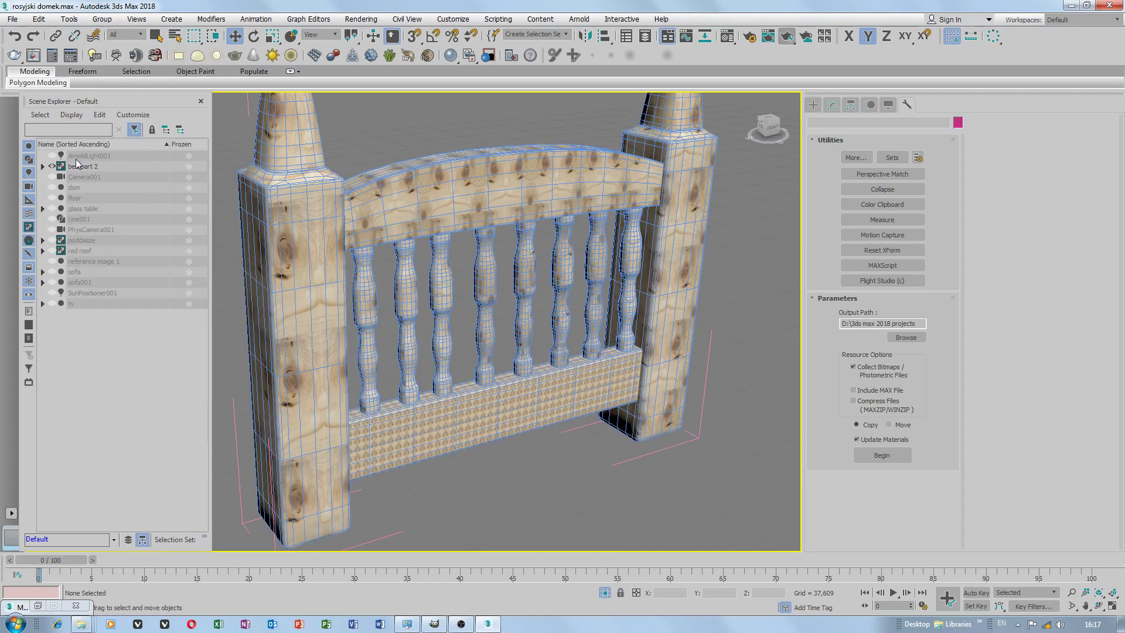
# Isolate the headboard's lower rail, bed parts11
pyautogui.click(89, 185)
pyautogui.click(406, 416)
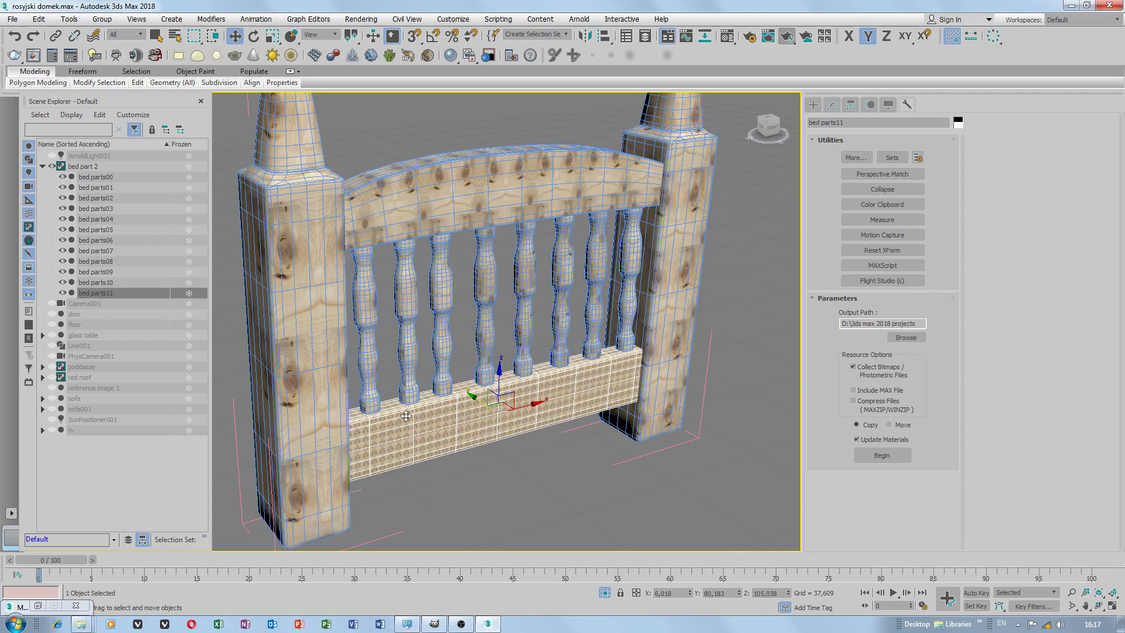
pyautogui.rightClick(408, 416)
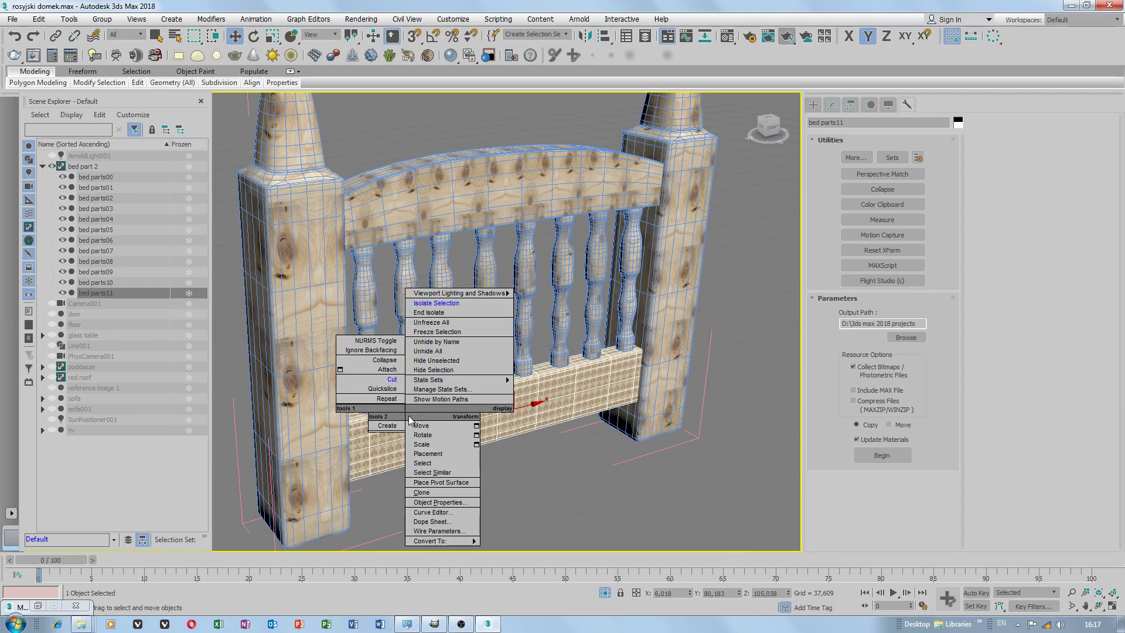
pyautogui.click(433, 306)
pyautogui.moveTo(299, 367); pyautogui.dragTo(404, 373, button='middle')
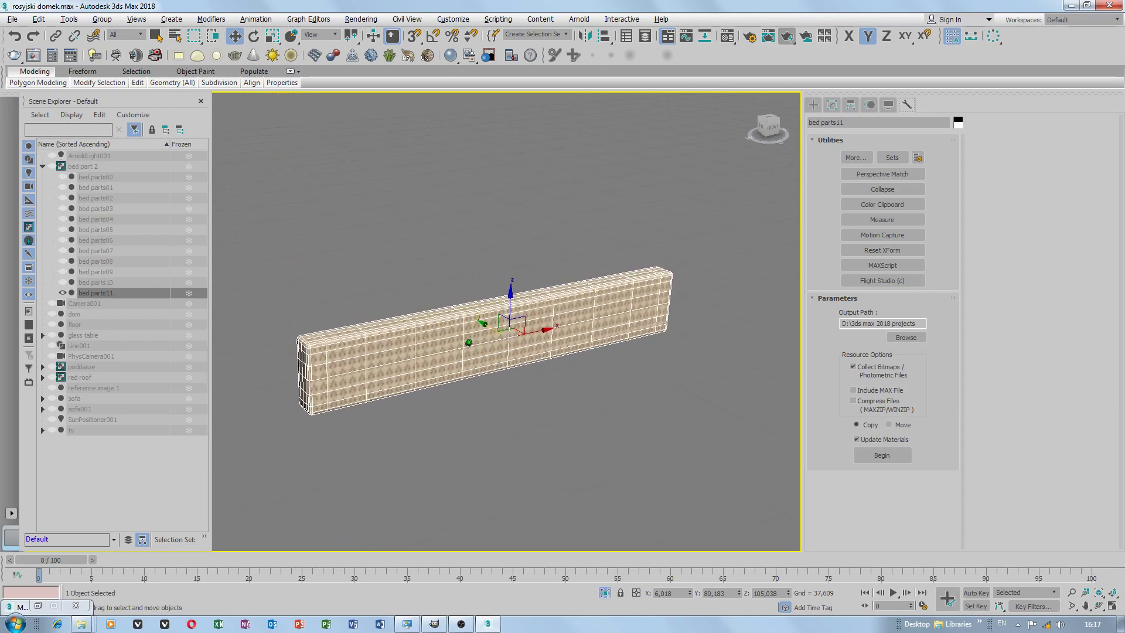
pyautogui.scroll(2, 484, 346)
# Apply an Unwrap UVW modifier to the isolated lower rail
pyautogui.click(211, 19)
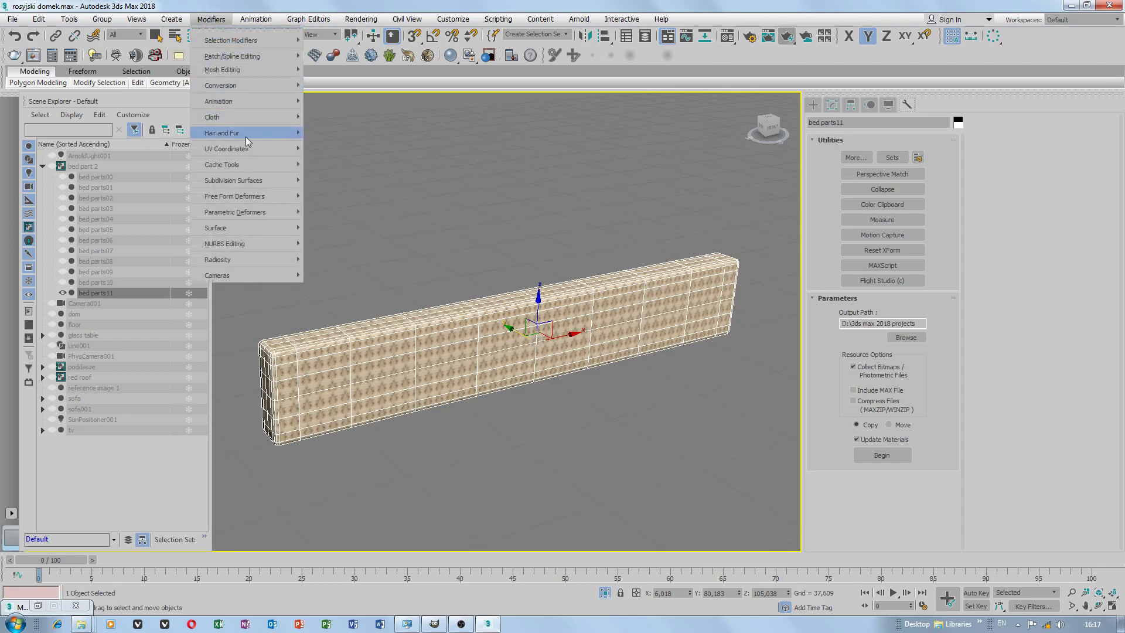
pyautogui.moveTo(247, 149)
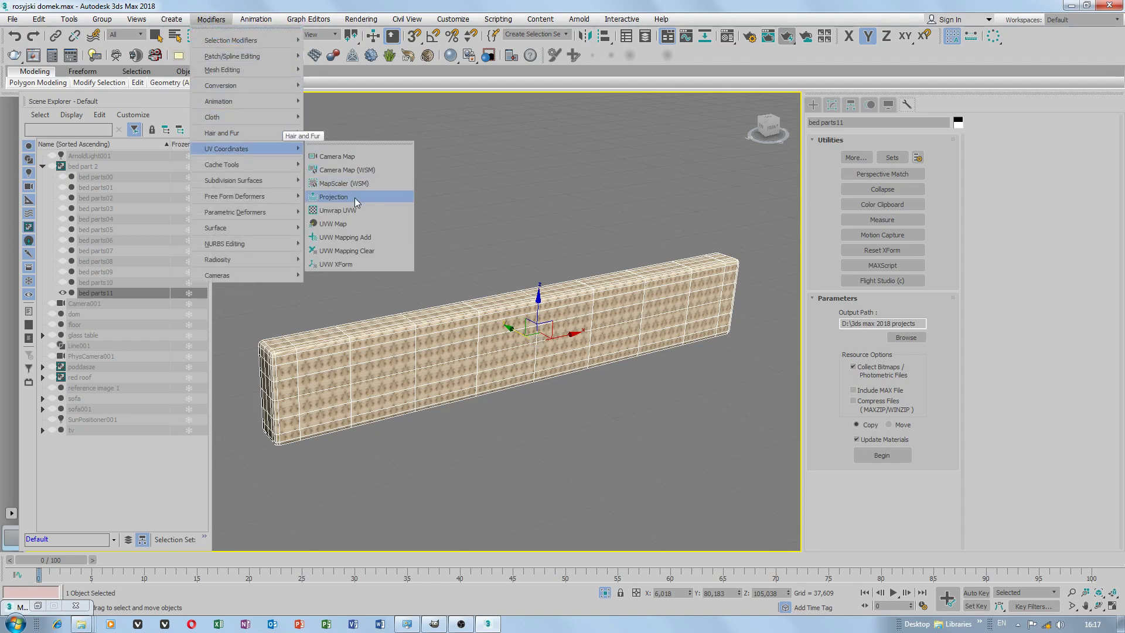
pyautogui.click(354, 209)
pyautogui.scroll(3, 445, 328)
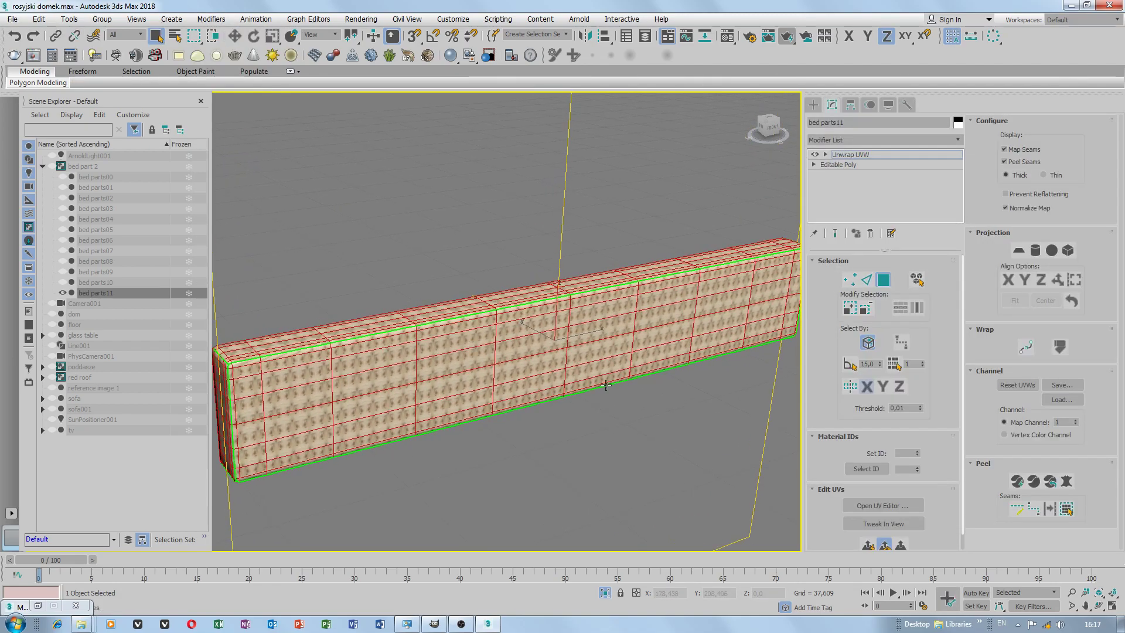
# Open the UV editor for the rail and flatten its UVs by polygon angle
pyautogui.click(885, 506)
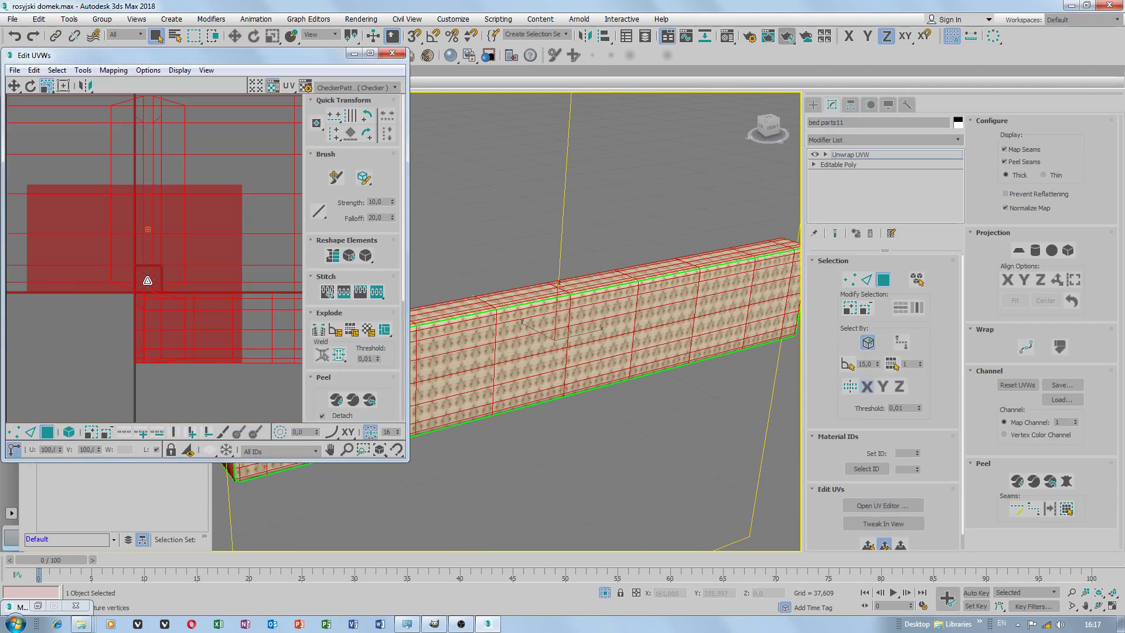
pyautogui.scroll(-3, 111, 240)
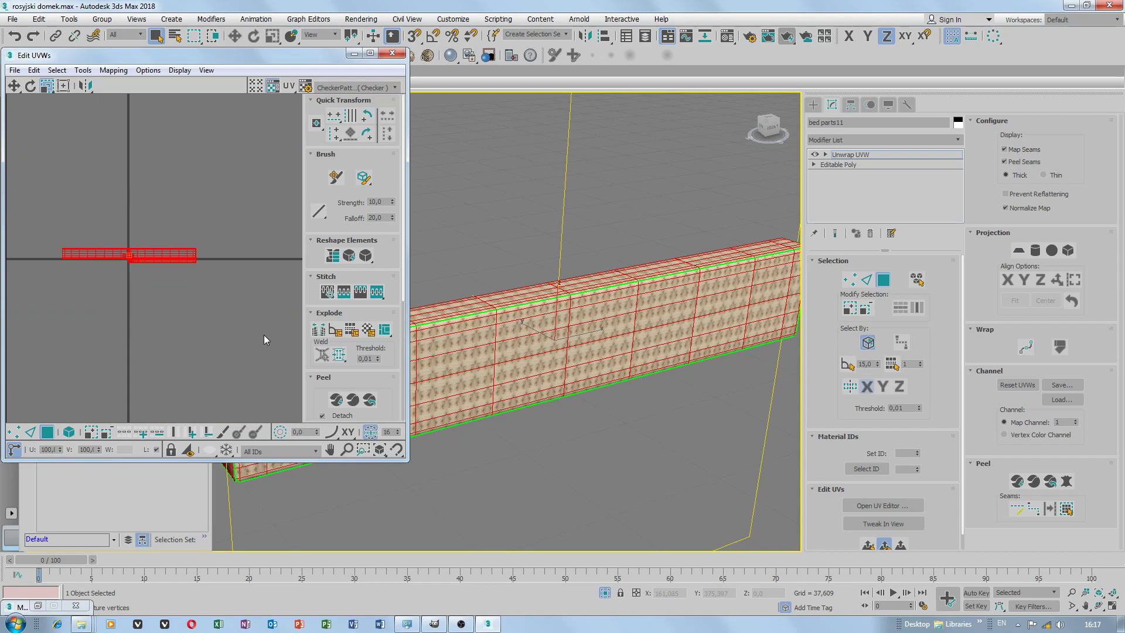
pyautogui.click(339, 335)
pyautogui.click(353, 403)
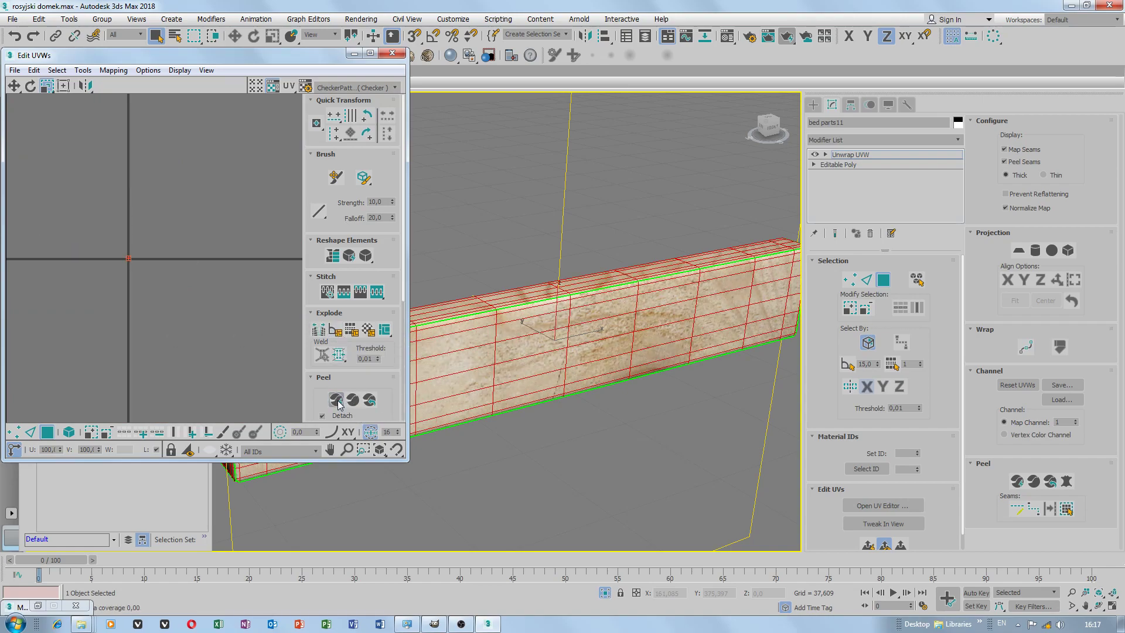
# Scale all the rail's UV shells up to about 432% and activate Freeform mode
pyautogui.scroll(-5, 143, 294)
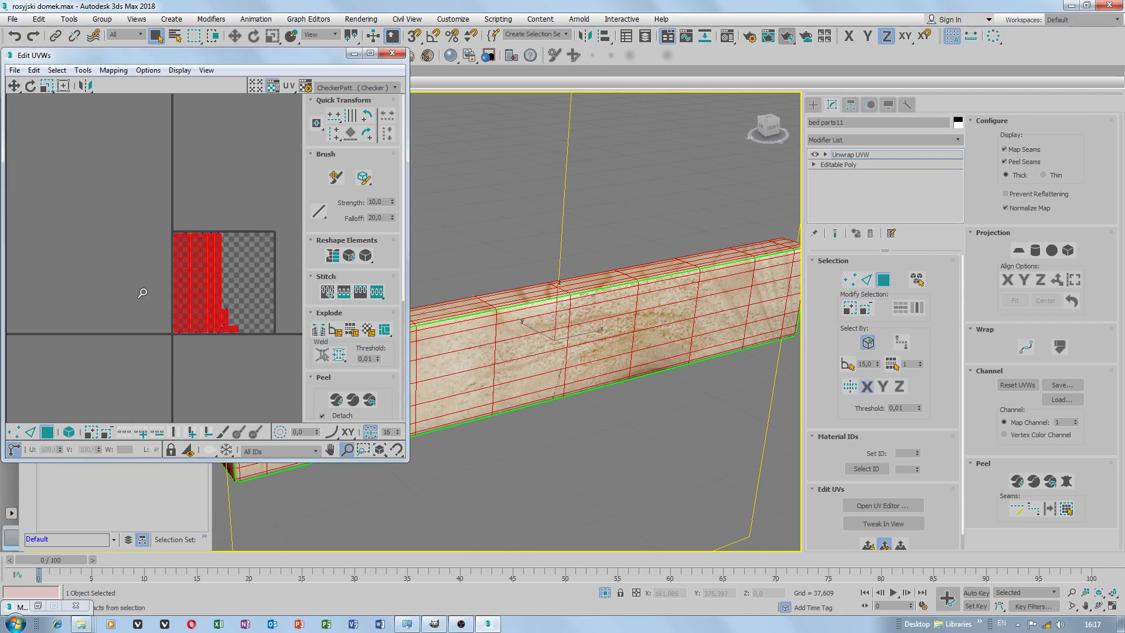
pyautogui.moveTo(210, 283); pyautogui.dragTo(254, 181)
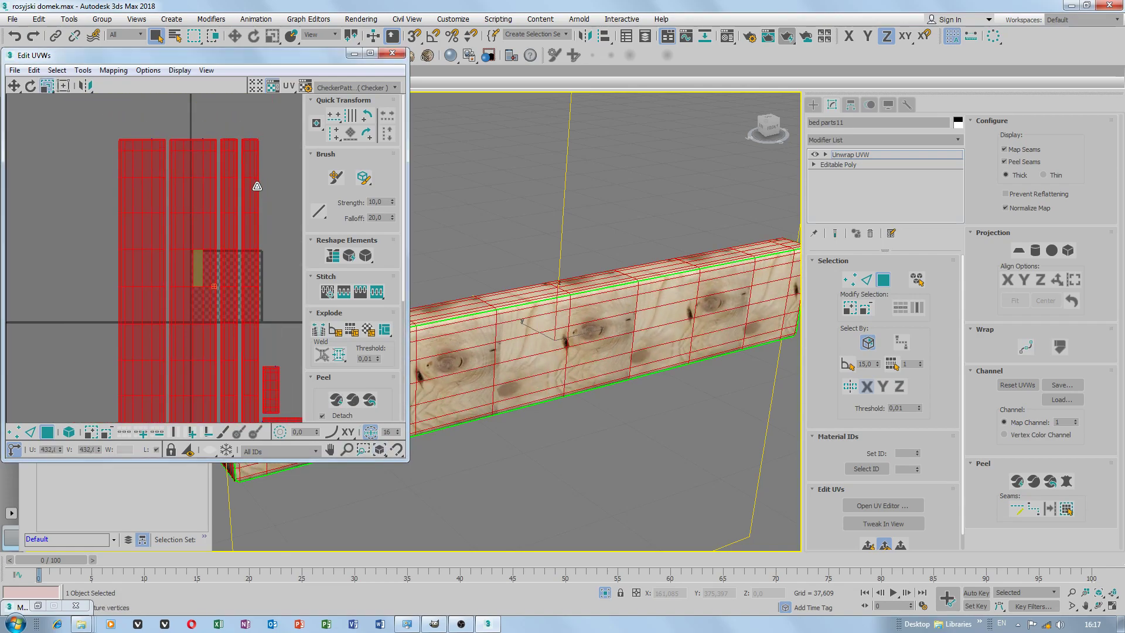
pyautogui.click(63, 86)
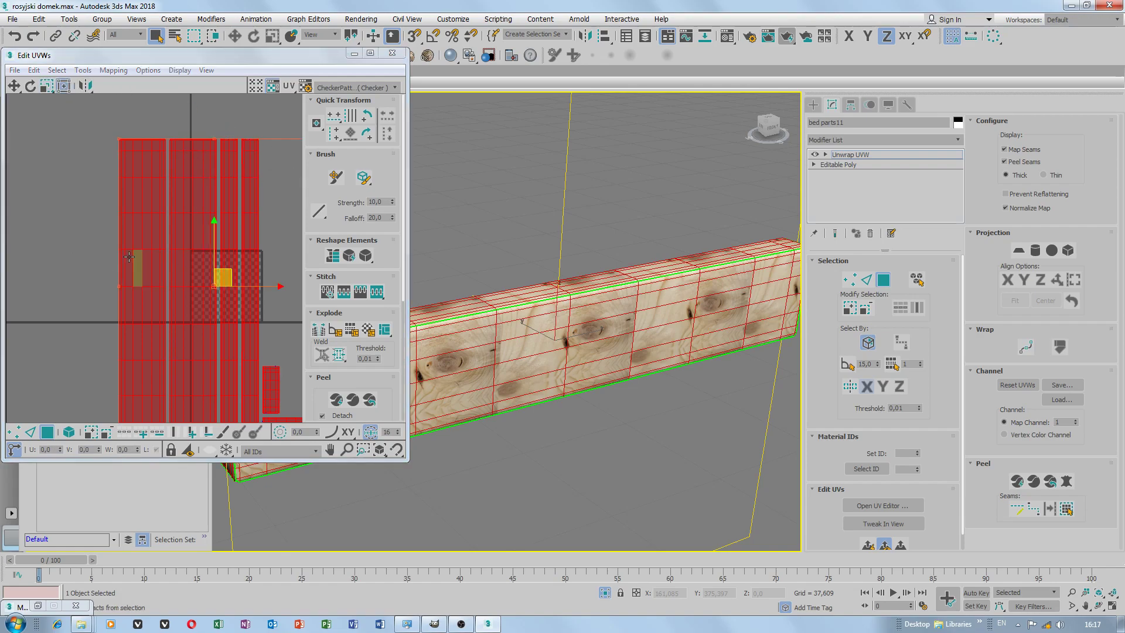
# Scale down and reposition the rail's UV shells, and convert the rail to an Editable Poly
pyautogui.scroll(-4, 129, 257)
pyautogui.moveTo(196, 217); pyautogui.dragTo(125, 237)
pyautogui.rightClick(514, 316)
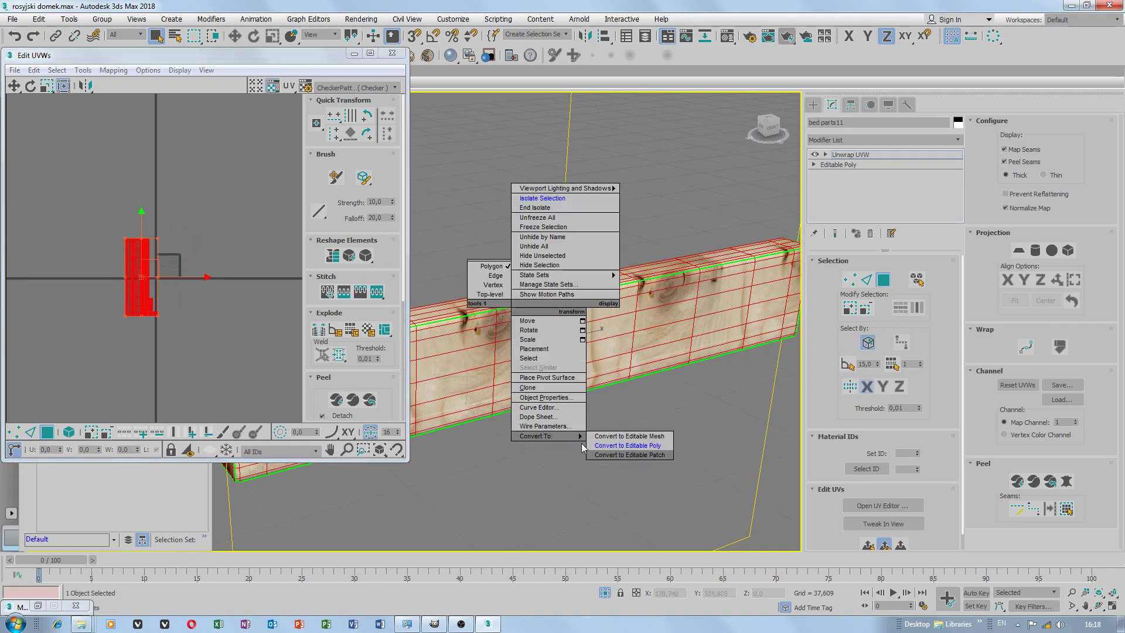
pyautogui.click(631, 455)
pyautogui.scroll(2, 528, 379)
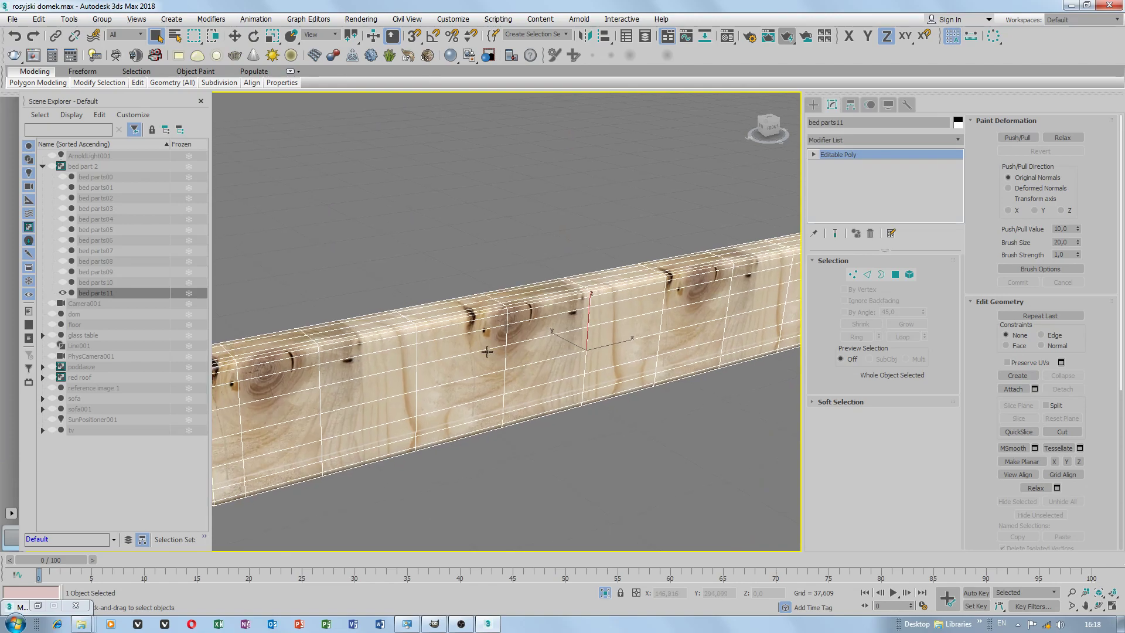
pyautogui.scroll(-3, 487, 352)
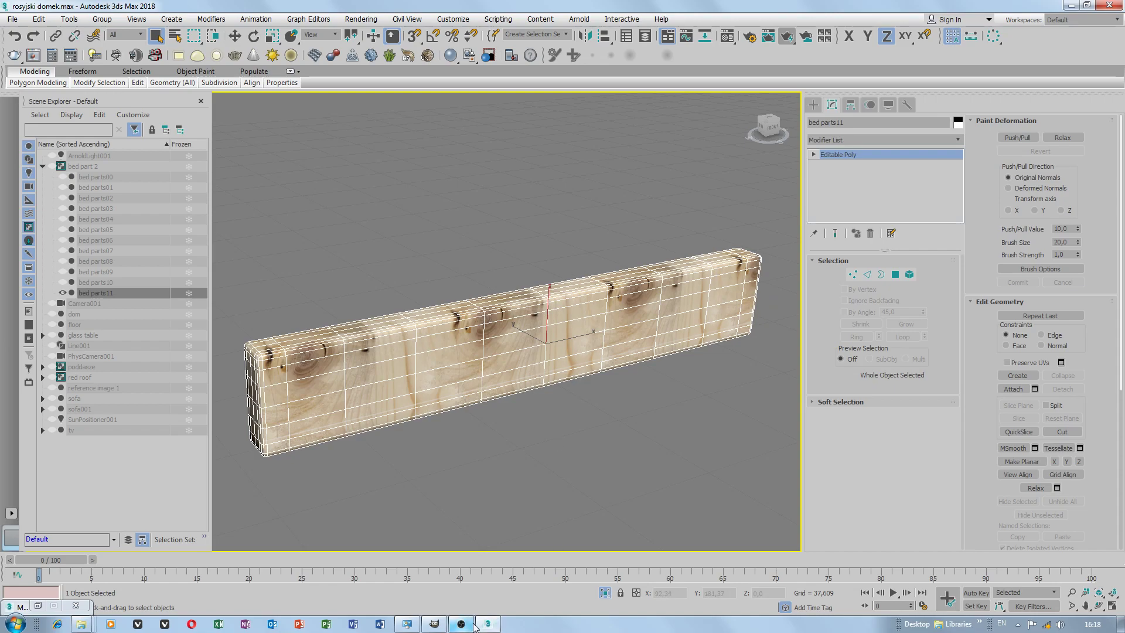
# Switch to GIMP and open wood _texture4.jpg from the textures\wood folder, keeping its embedded colour profile
pyautogui.click(438, 627)
pyautogui.click(82, 625)
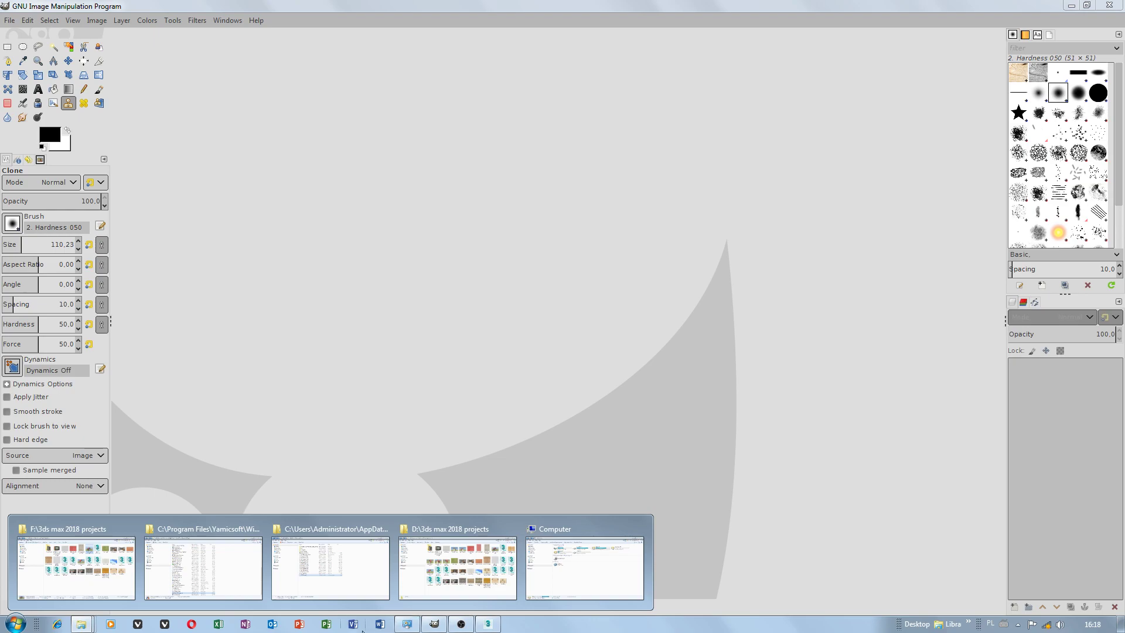
pyautogui.rightClick(87, 623)
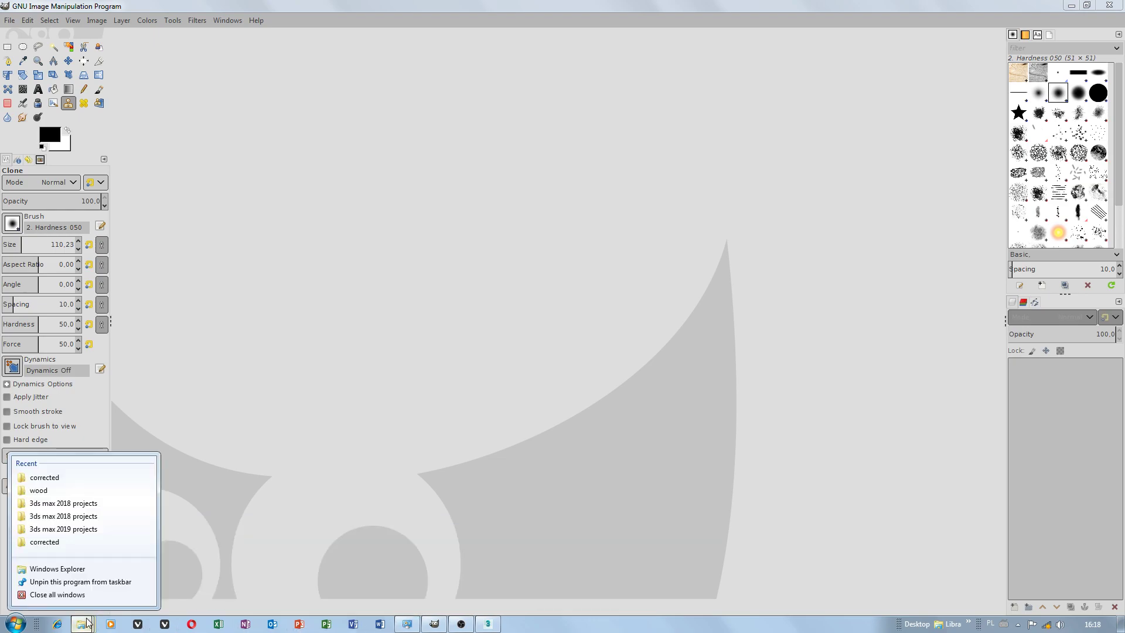
pyautogui.click(59, 491)
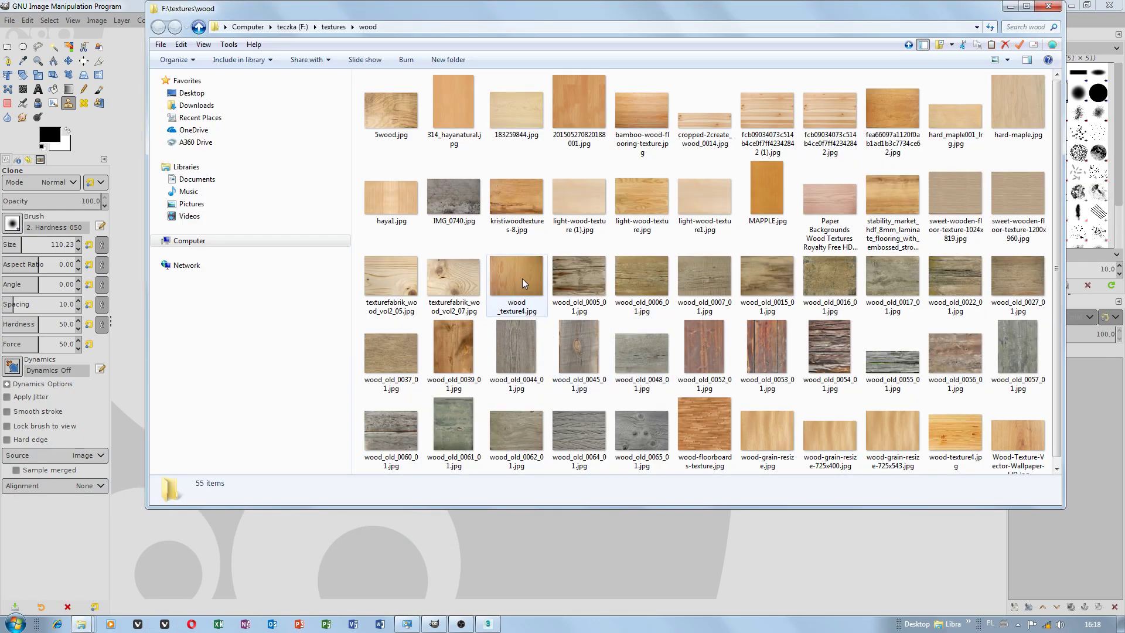
pyautogui.click(526, 284)
pyautogui.moveTo(518, 270); pyautogui.dragTo(389, 554)
pyautogui.click(1011, 6)
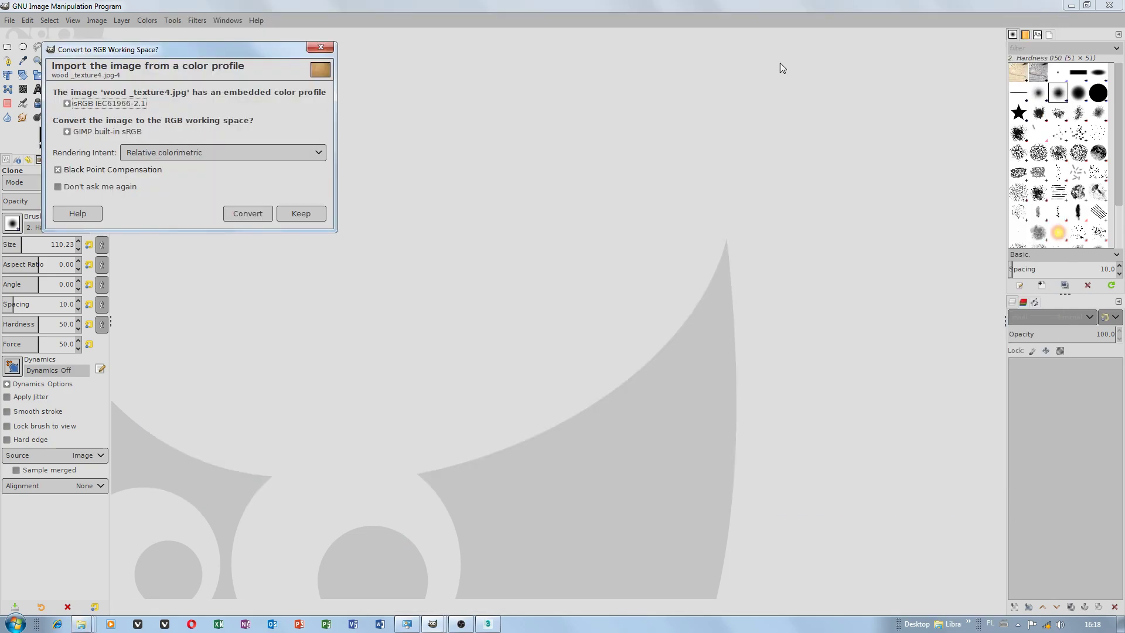
pyautogui.click(300, 213)
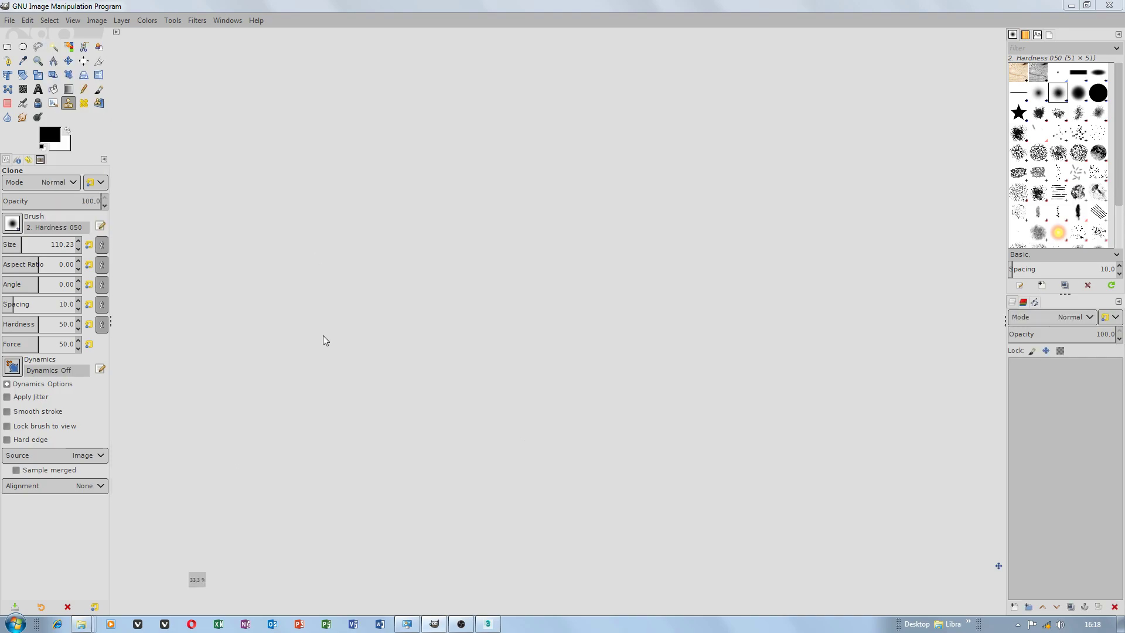
pyautogui.keyDown('ctrl'); pyautogui.scroll(1, 411, 251); pyautogui.keyUp('ctrl')
pyautogui.keyDown('ctrl'); pyautogui.scroll(-1, 413, 252); pyautogui.keyUp('ctrl')
pyautogui.keyDown('ctrl'); pyautogui.scroll(1, 530, 302); pyautogui.keyUp('ctrl')
pyautogui.keyDown('ctrl'); pyautogui.scroll(-1, 530, 296); pyautogui.keyUp('ctrl')
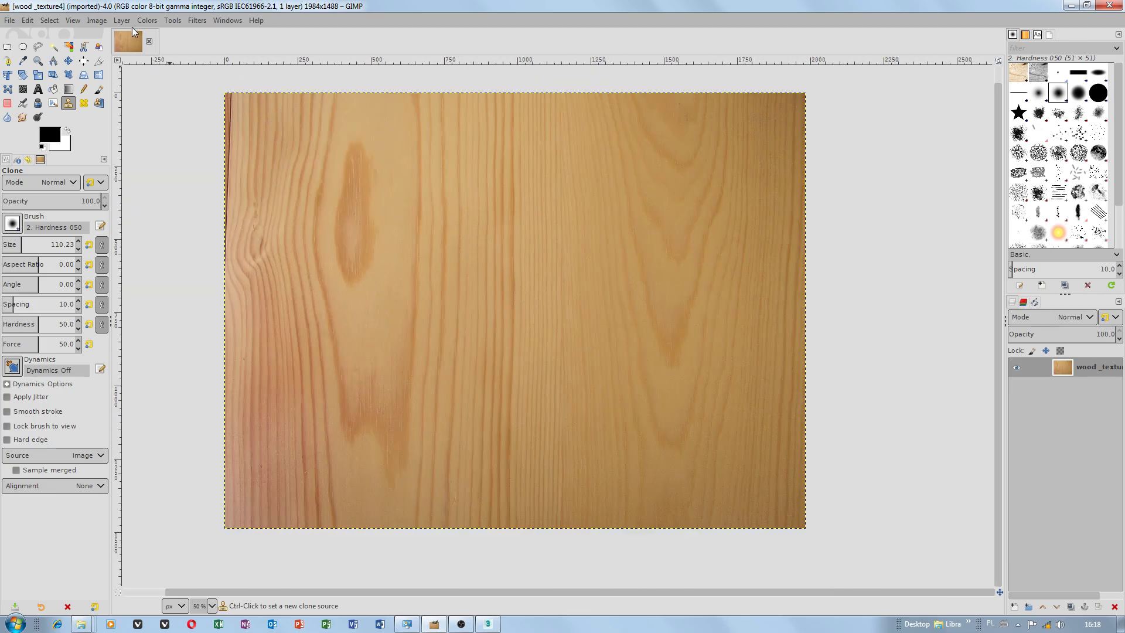
# Offset the wood layer by half its width and height with wrap-around edges, exposing the seams
pyautogui.click(123, 21)
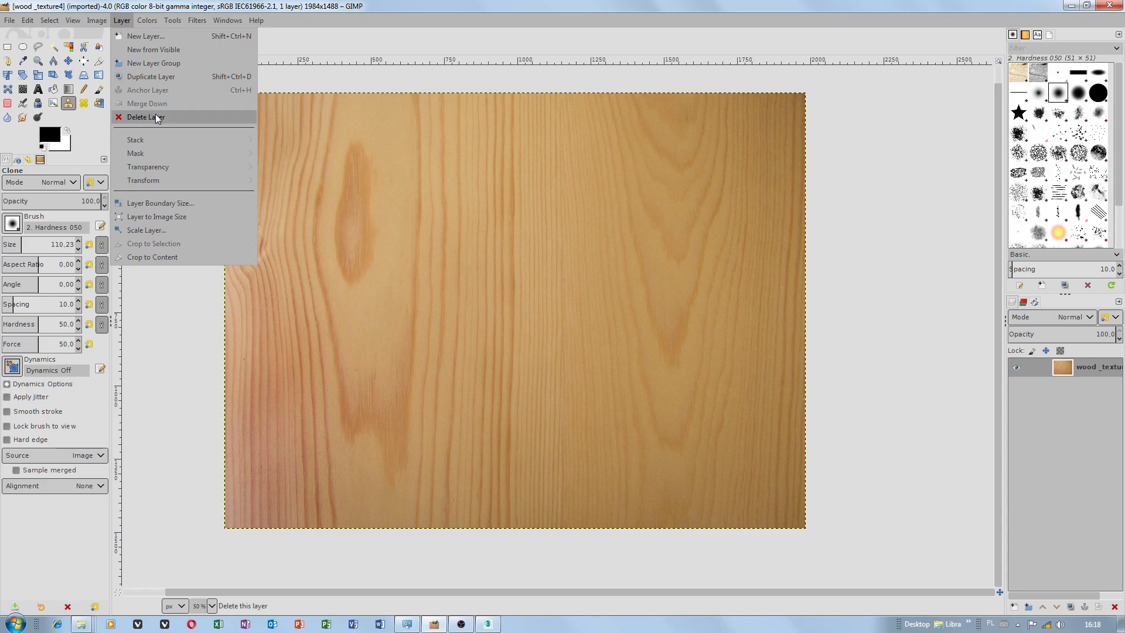
pyautogui.moveTo(185, 180)
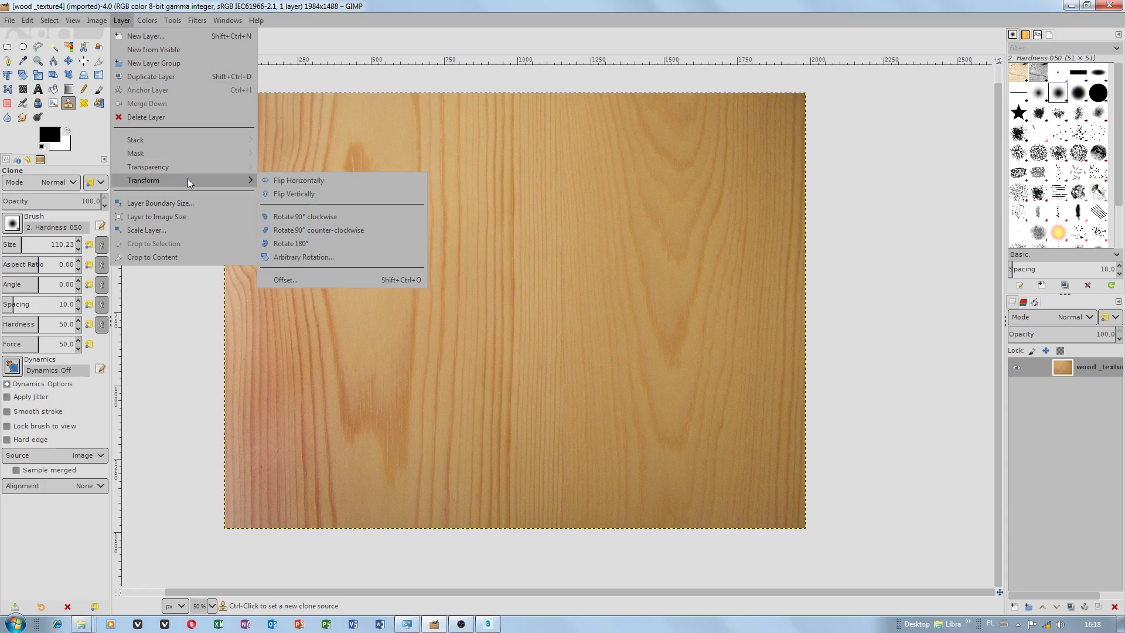
pyautogui.click(293, 279)
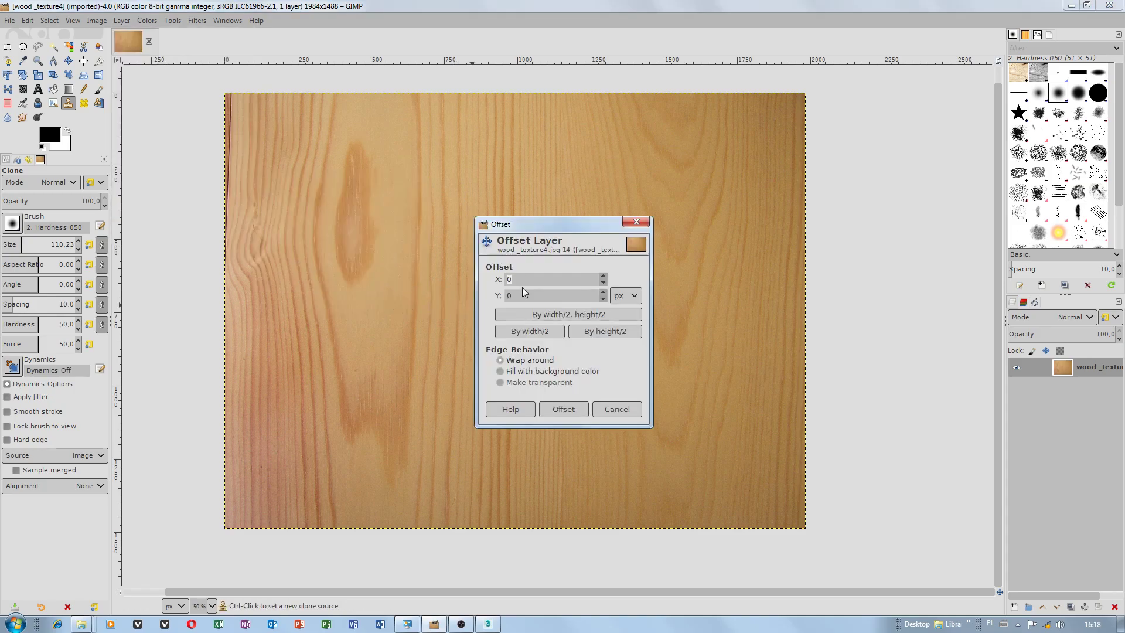
pyautogui.click(560, 315)
pyautogui.click(560, 410)
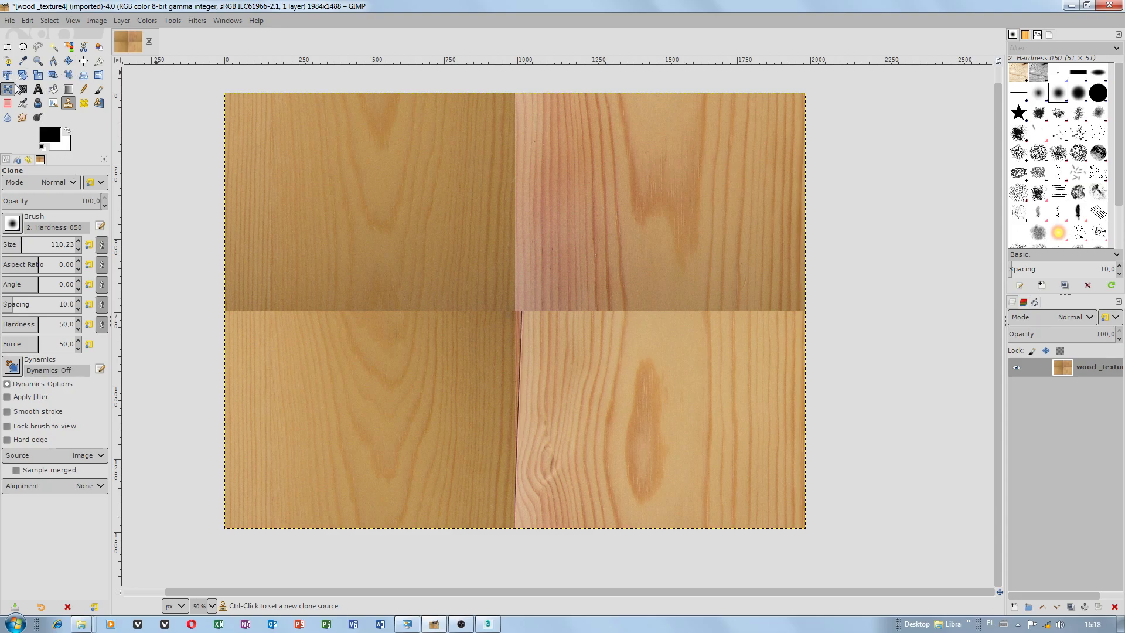
# Select the left half of the image with a rectangle about 994 × 1494 px and copy it
pyautogui.click(8, 47)
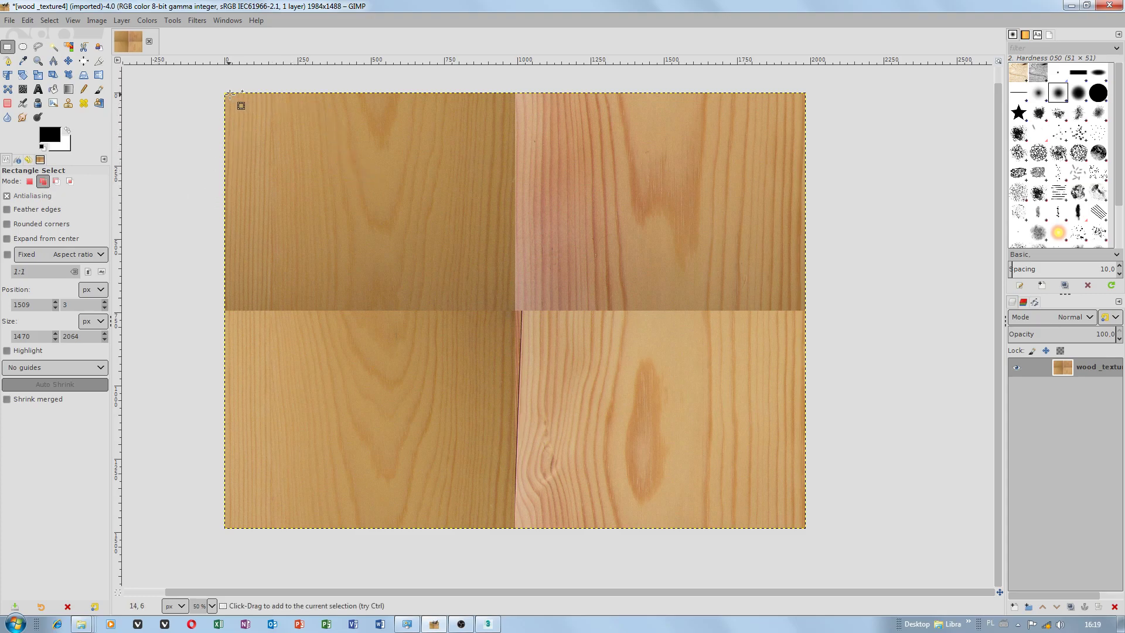
pyautogui.moveTo(226, 93); pyautogui.dragTo(278, 278)
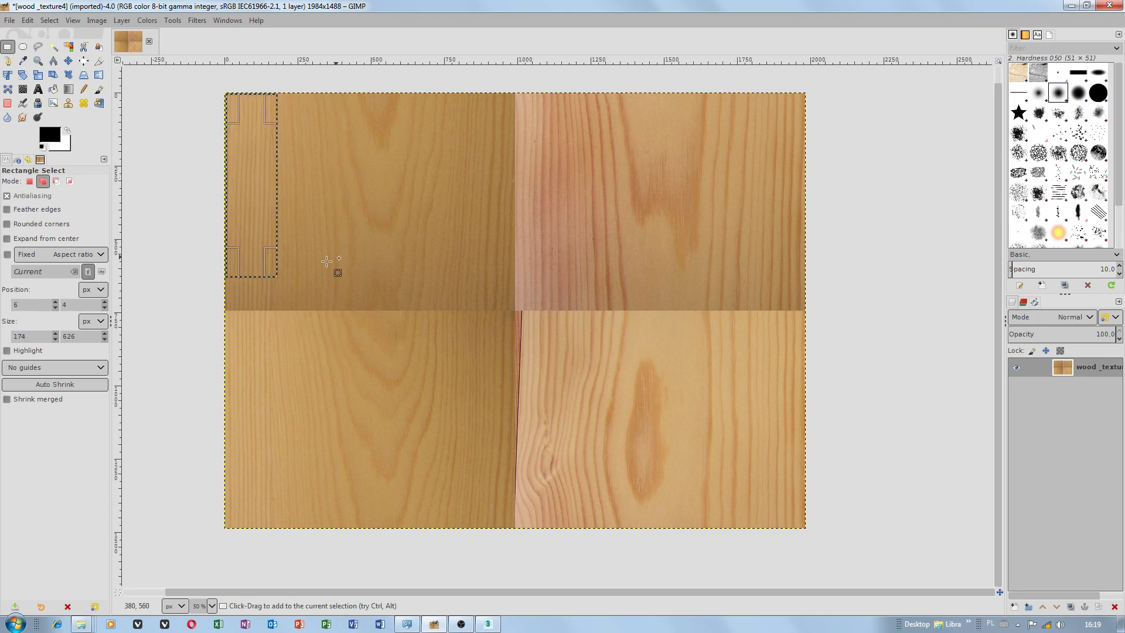
pyautogui.moveTo(259, 208); pyautogui.dragTo(252, 206)
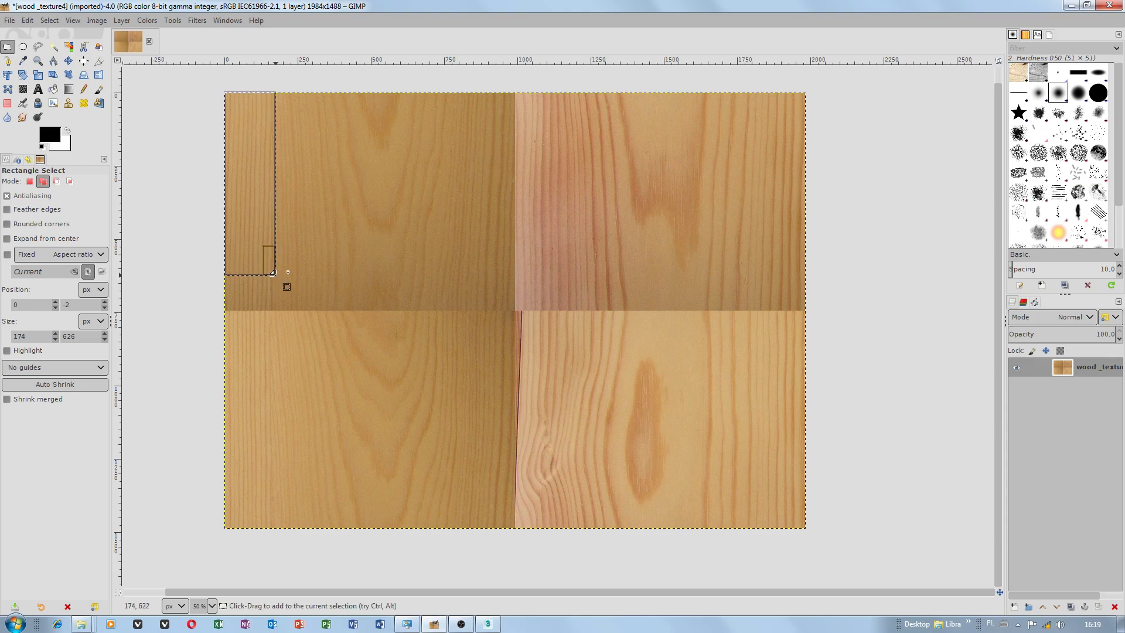
pyautogui.moveTo(273, 271); pyautogui.dragTo(525, 523)
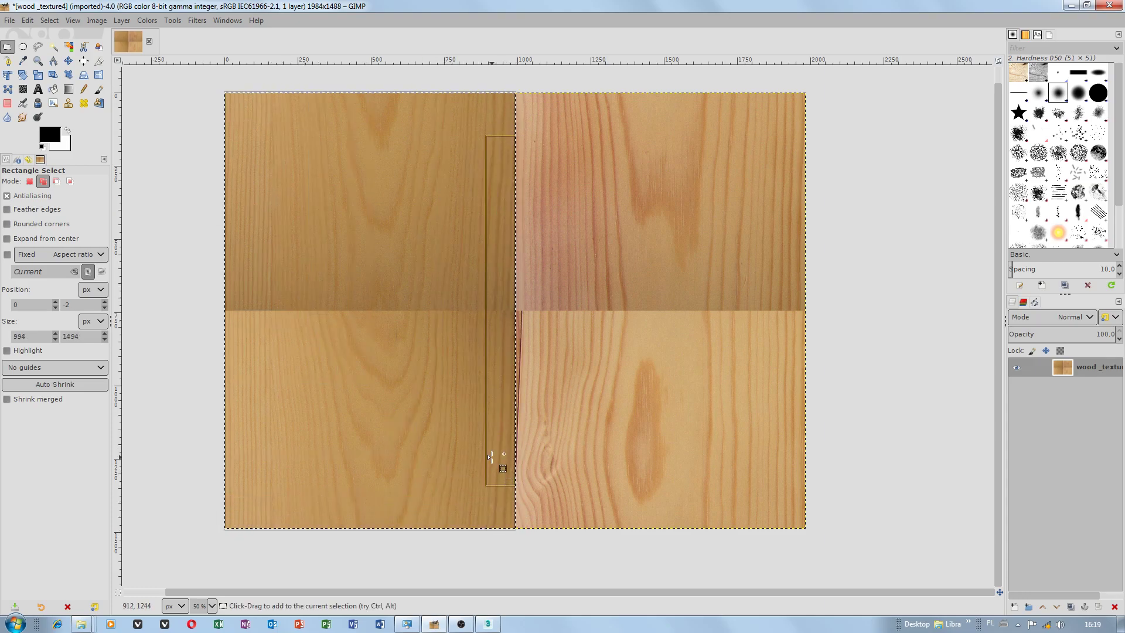
pyautogui.hotkey('ctrl', 'c')
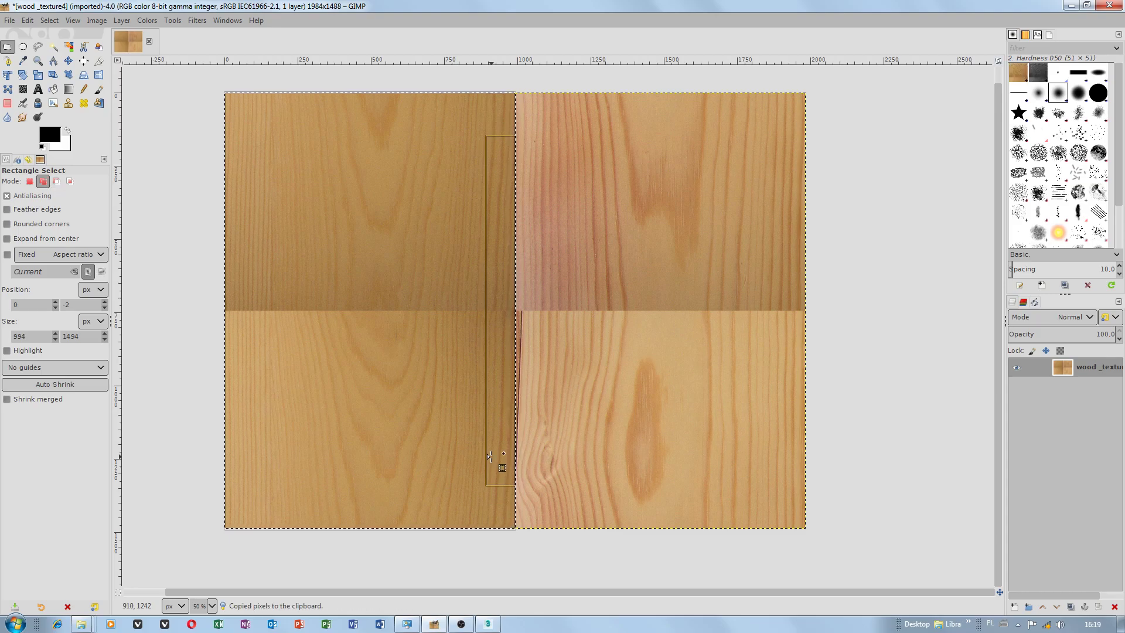
# Paste the copied wood half and move it over the right half of the image
pyautogui.hotkey('ctrl', 'v')
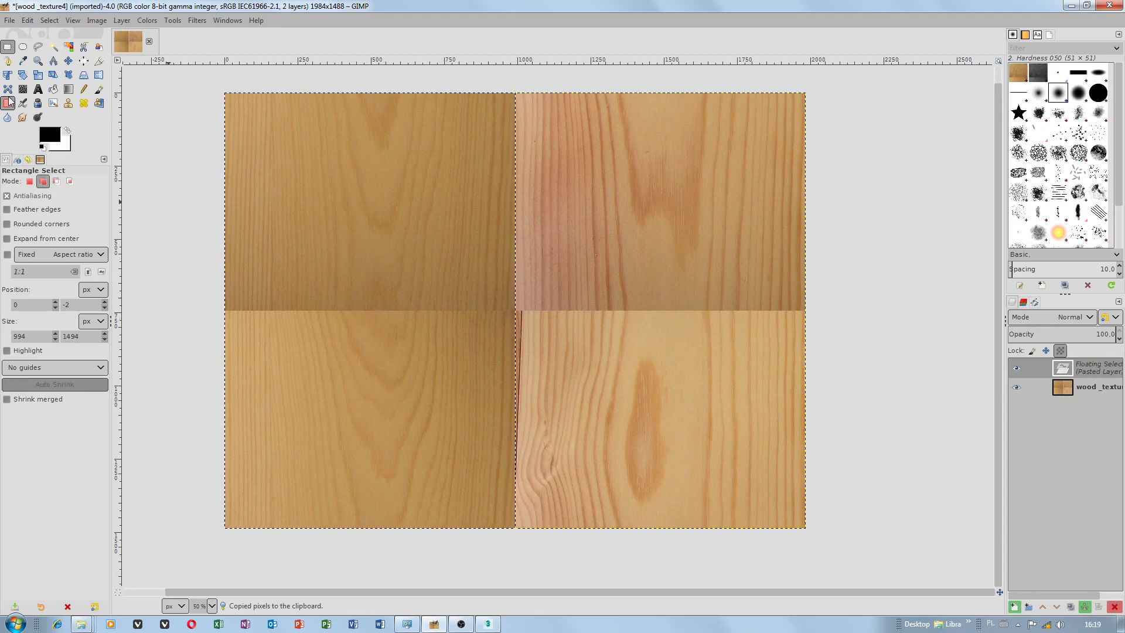
pyautogui.click(68, 61)
pyautogui.moveTo(328, 244); pyautogui.dragTo(613, 245)
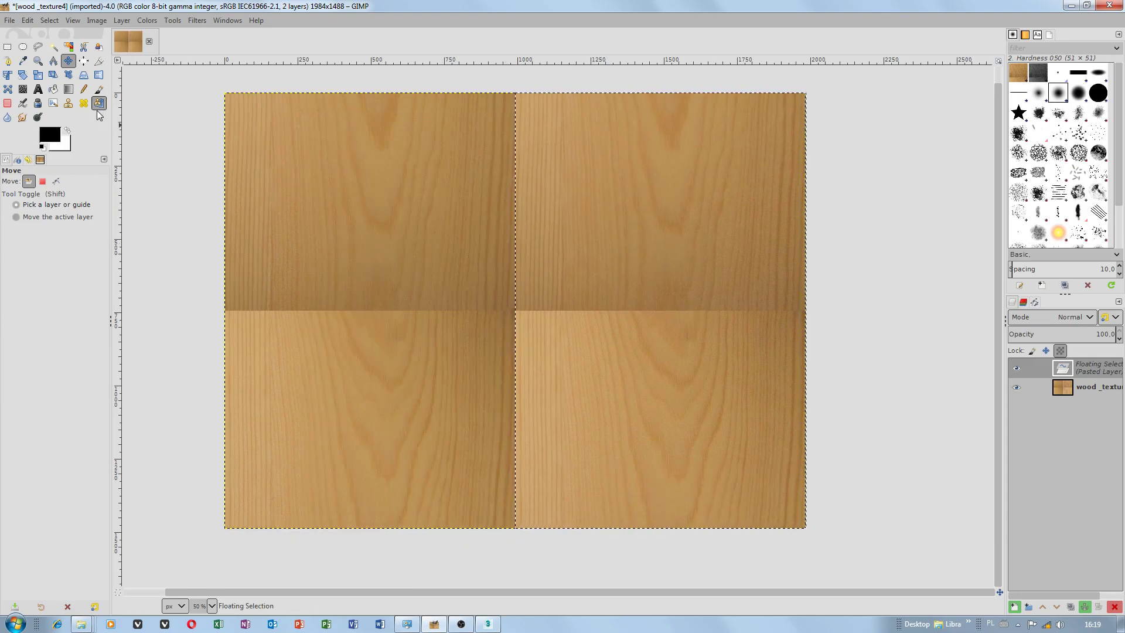
# Flip the pasted half horizontally to mirror the grain, and anchor it to the wood layer
pyautogui.click(97, 75)
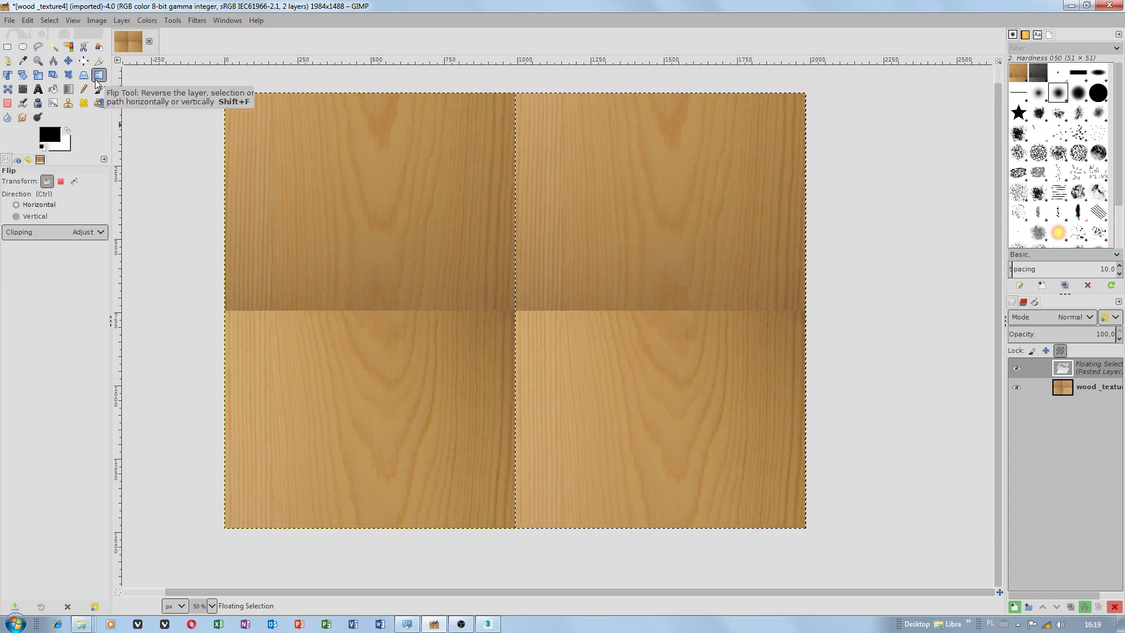
pyautogui.click(566, 217)
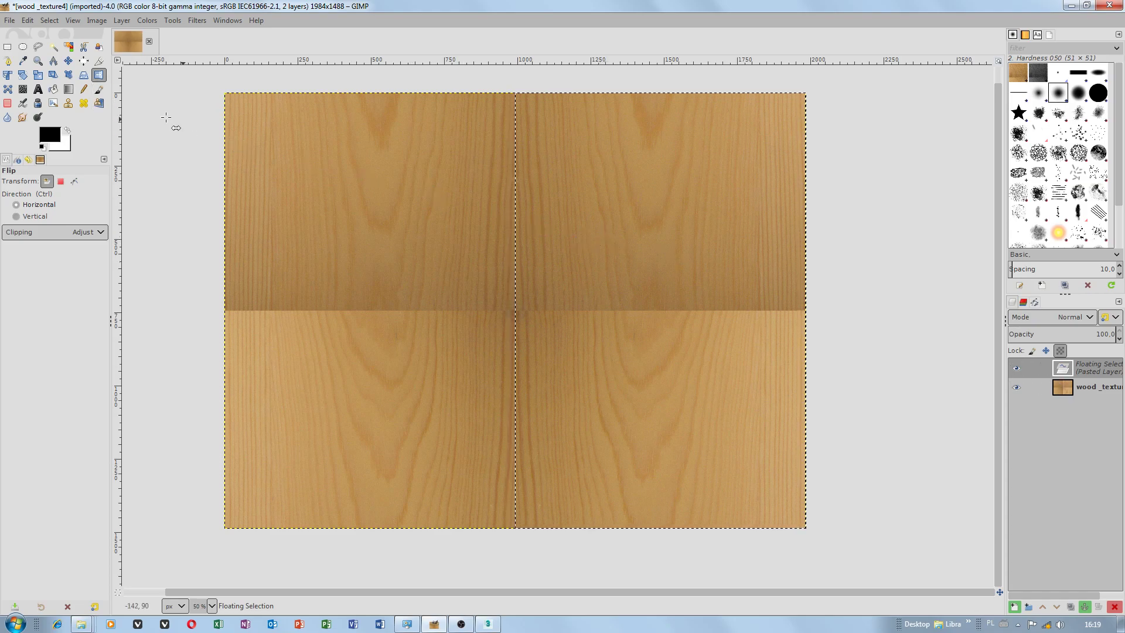
pyautogui.click(68, 61)
pyautogui.click(442, 217)
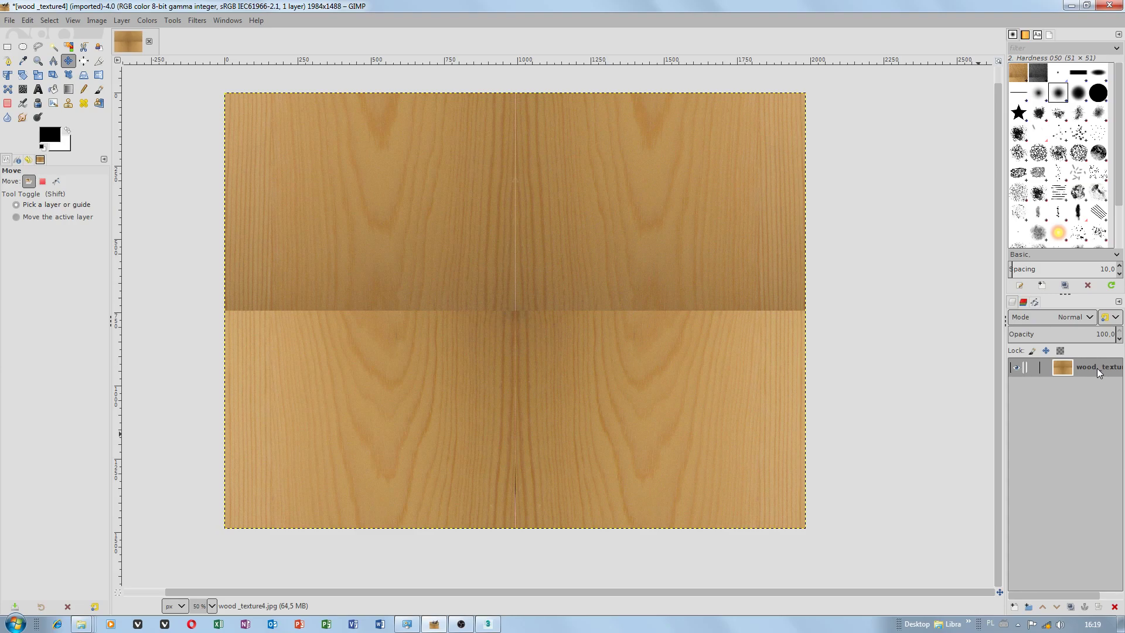
# Set up the Clone tool with hardness 14.4 and brush size 104.82
pyautogui.click(69, 105)
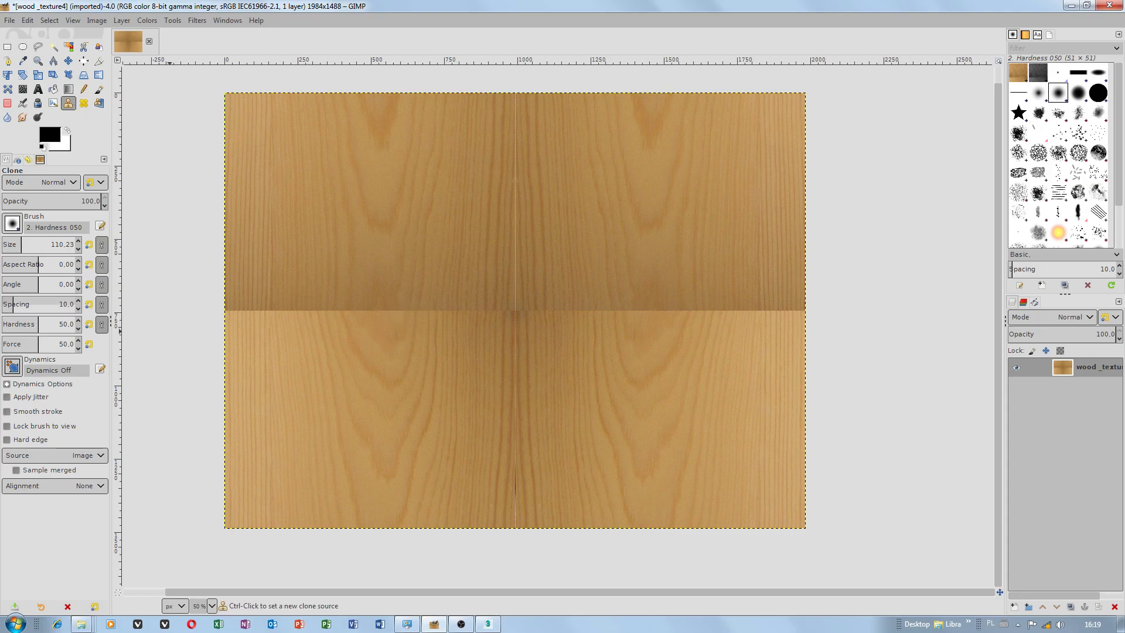
pyautogui.click(31, 321)
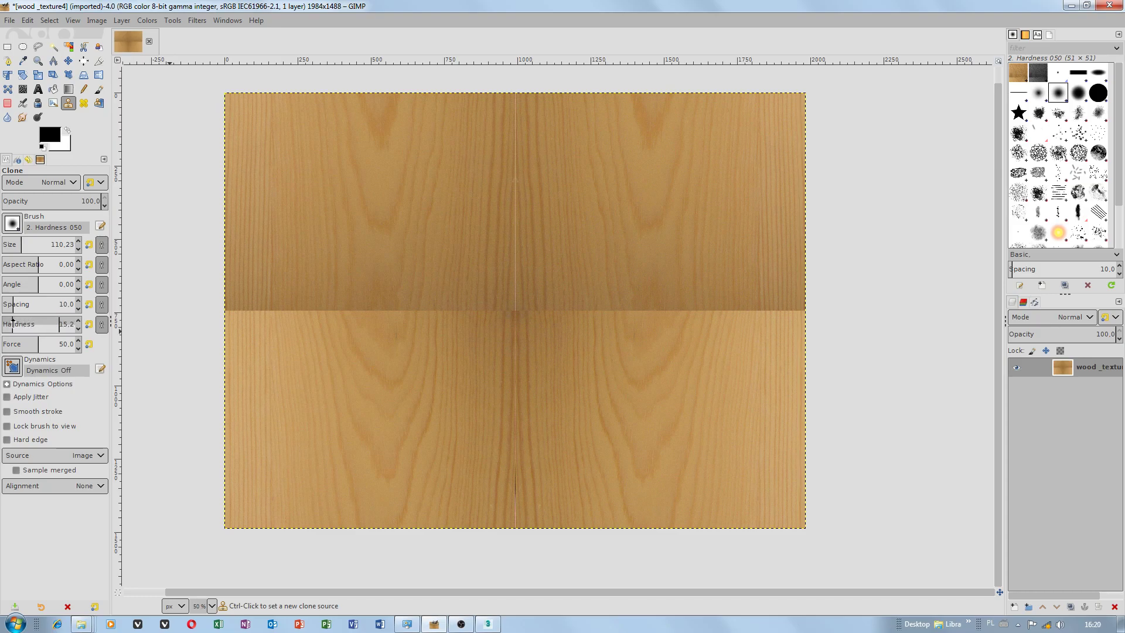
pyautogui.moveTo(12, 321); pyautogui.dragTo(11, 320)
pyautogui.click(24, 243)
pyautogui.moveTo(24, 243); pyautogui.dragTo(21, 243)
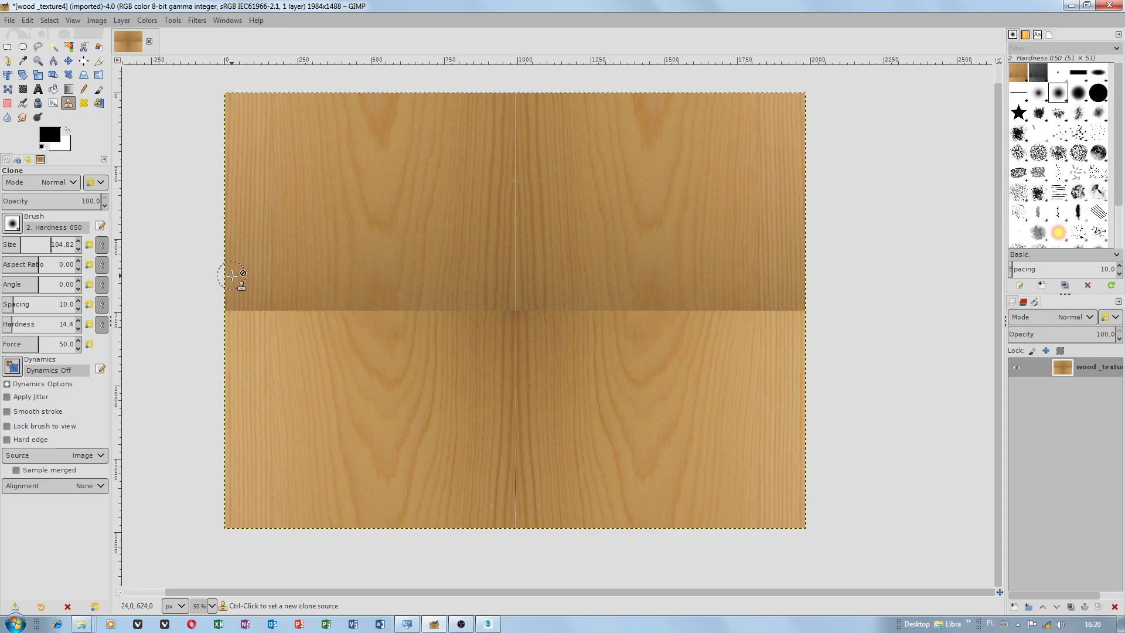
# Clone nearby wood grain along the full horizontal seam across the middle of the image
pyautogui.keyDown('ctrl'); pyautogui.click(811, 273); pyautogui.keyUp('ctrl')
pyautogui.moveTo(802, 312); pyautogui.dragTo(221, 312)
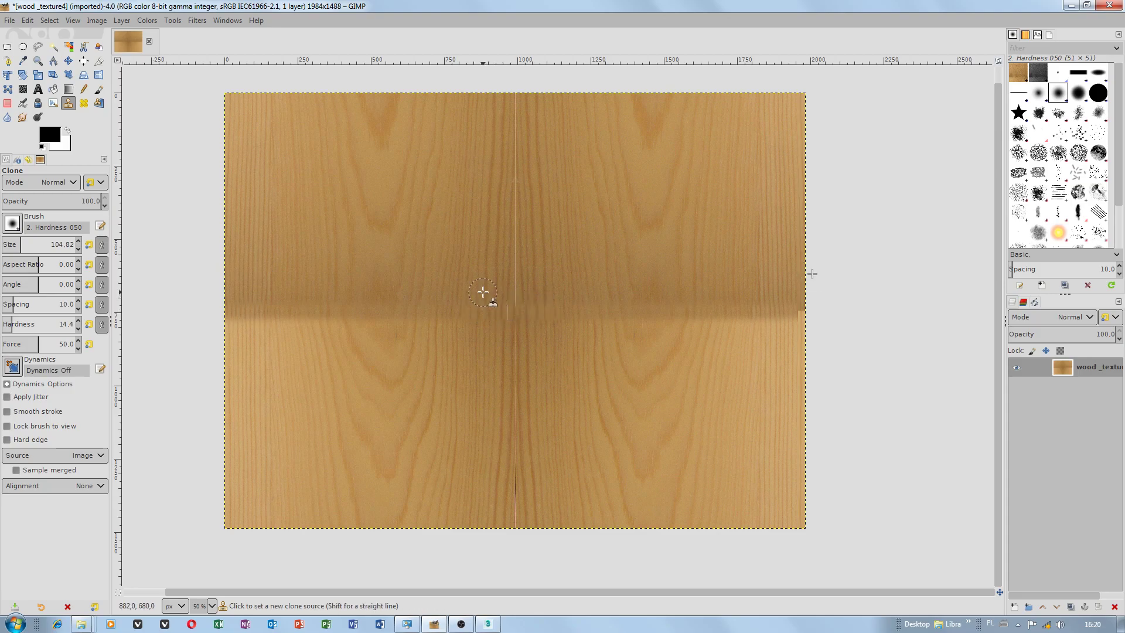
pyautogui.keyDown('ctrl'); pyautogui.click(445, 310); pyautogui.keyUp('ctrl')
pyautogui.moveTo(505, 306); pyautogui.dragTo(809, 311)
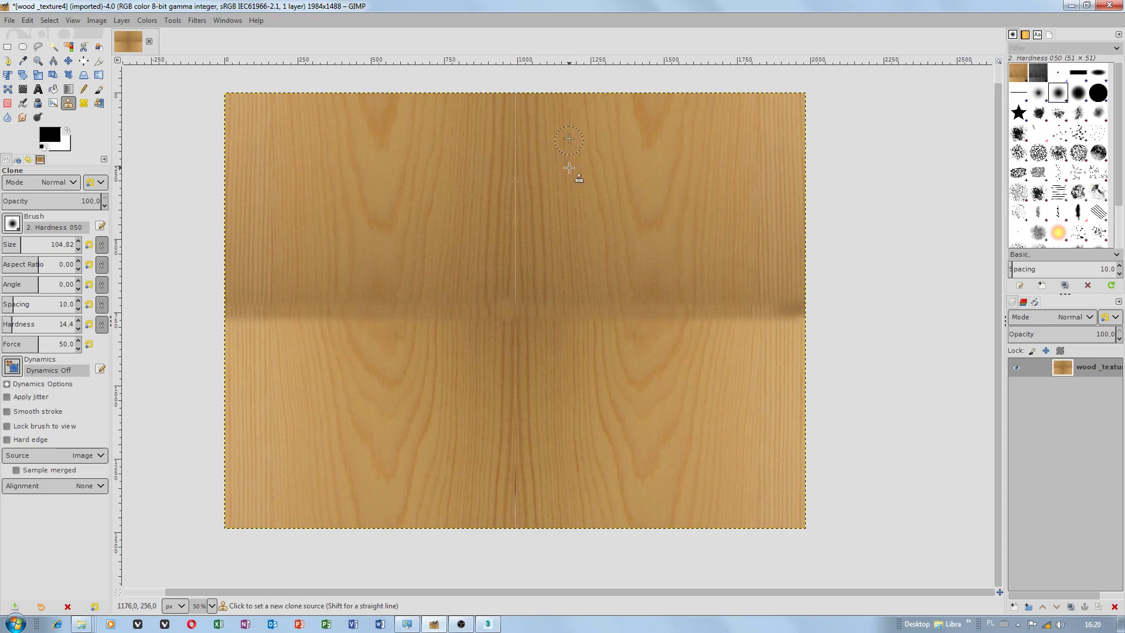
# Clone adjacent grain along the vertical centre seam from the lower edge to the upper edge
pyautogui.keyDown('ctrl'); pyautogui.click(568, 548); pyautogui.keyUp('ctrl')
pyautogui.moveTo(508, 519); pyautogui.dragTo(515, 93)
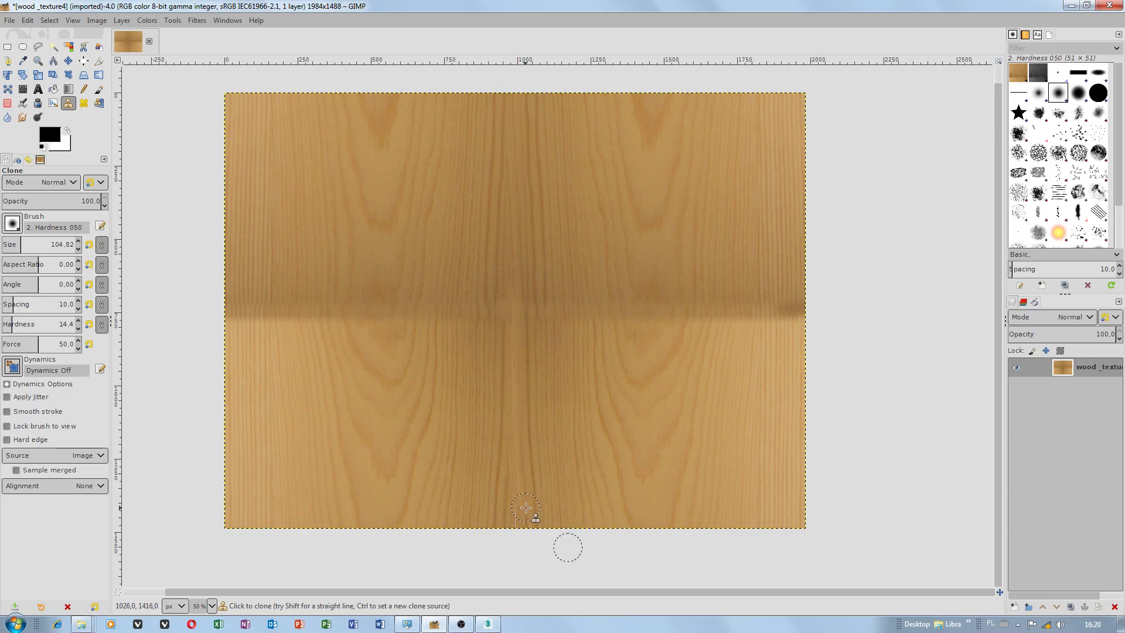
pyautogui.keyDown('ctrl'); pyautogui.click(541, 522); pyautogui.keyUp('ctrl')
# Offset the retouched layer by X 992 and Y 744 px with wrap-around edges
pyautogui.click(124, 21)
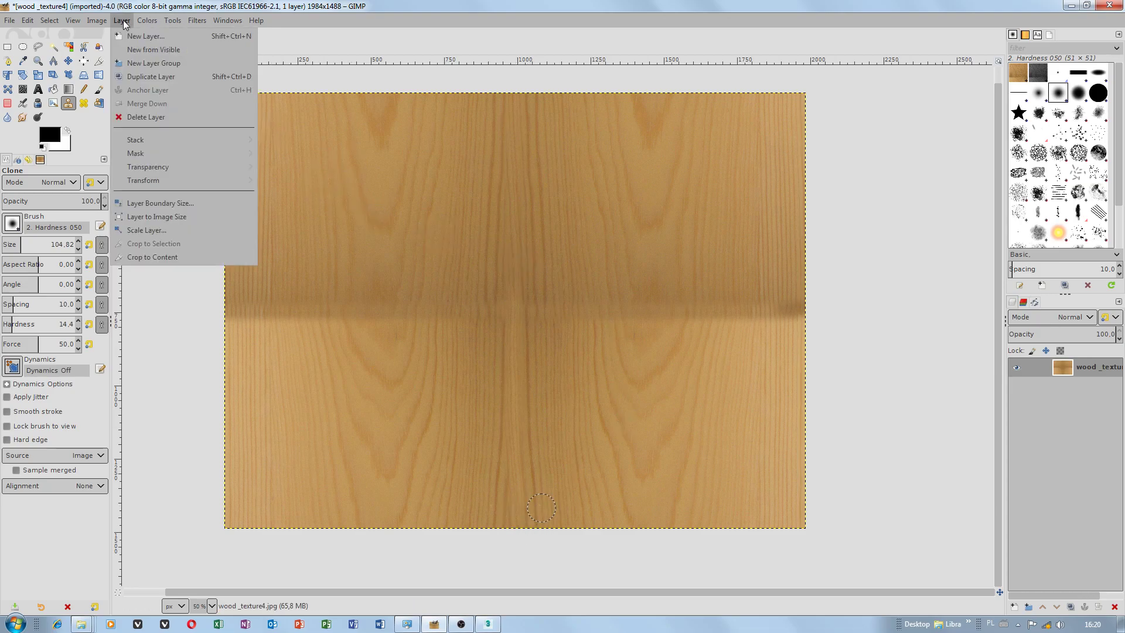
pyautogui.moveTo(160, 180)
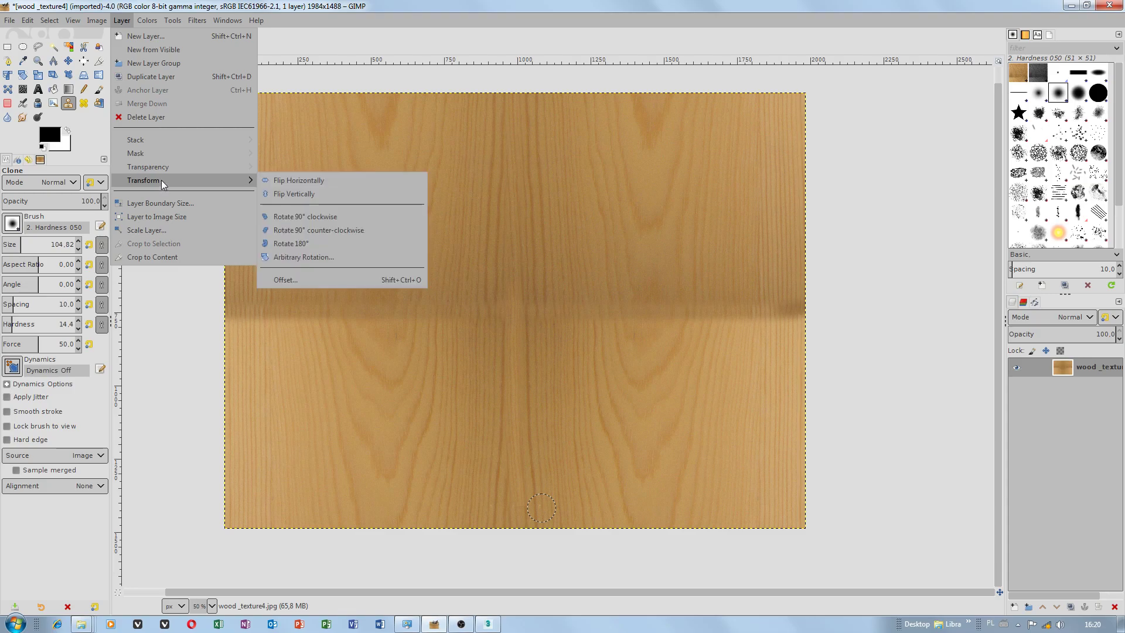
pyautogui.click(296, 280)
pyautogui.click(558, 314)
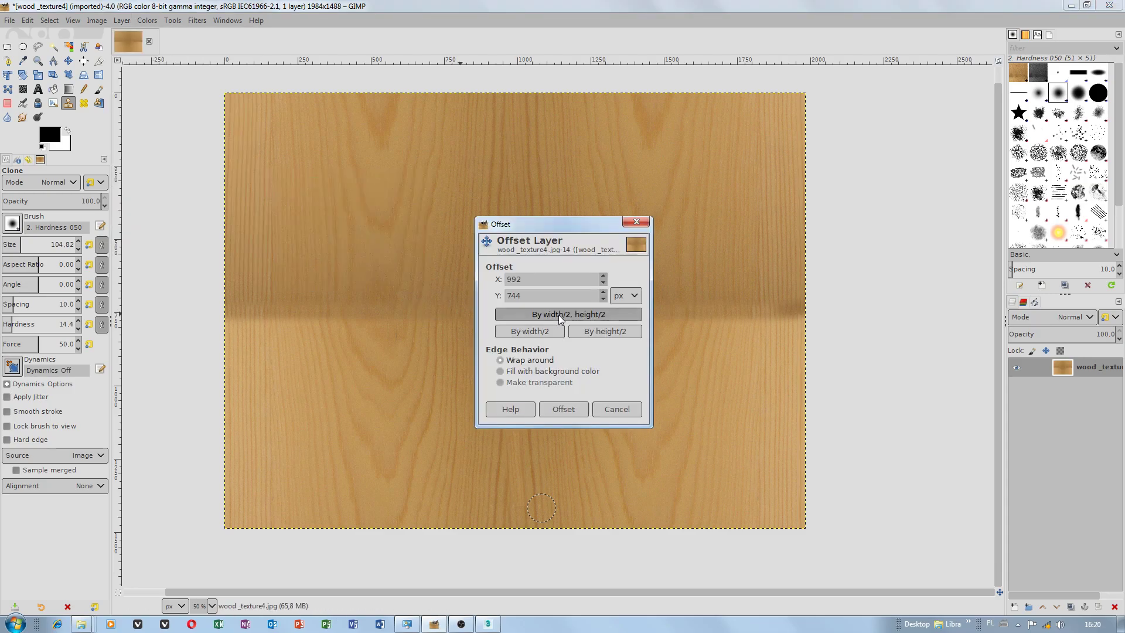
pyautogui.click(574, 410)
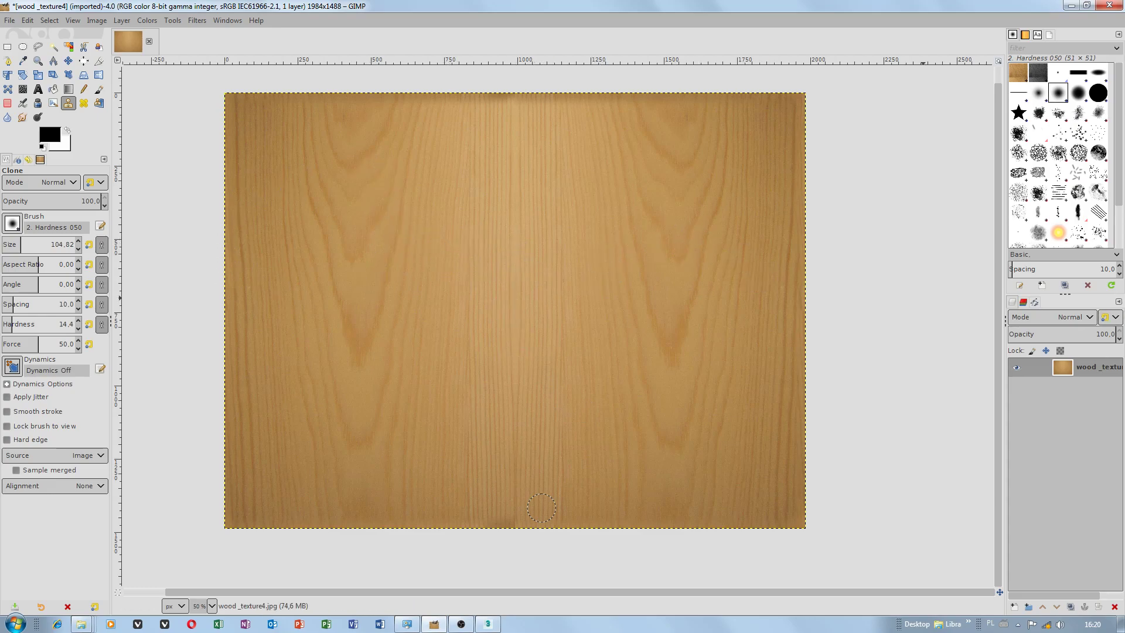
# Export the image as wood _texture4.jpg at JPEG quality 90 into D:\textures\biblioteka graficzna tekstur3\corrected
pyautogui.click(11, 20)
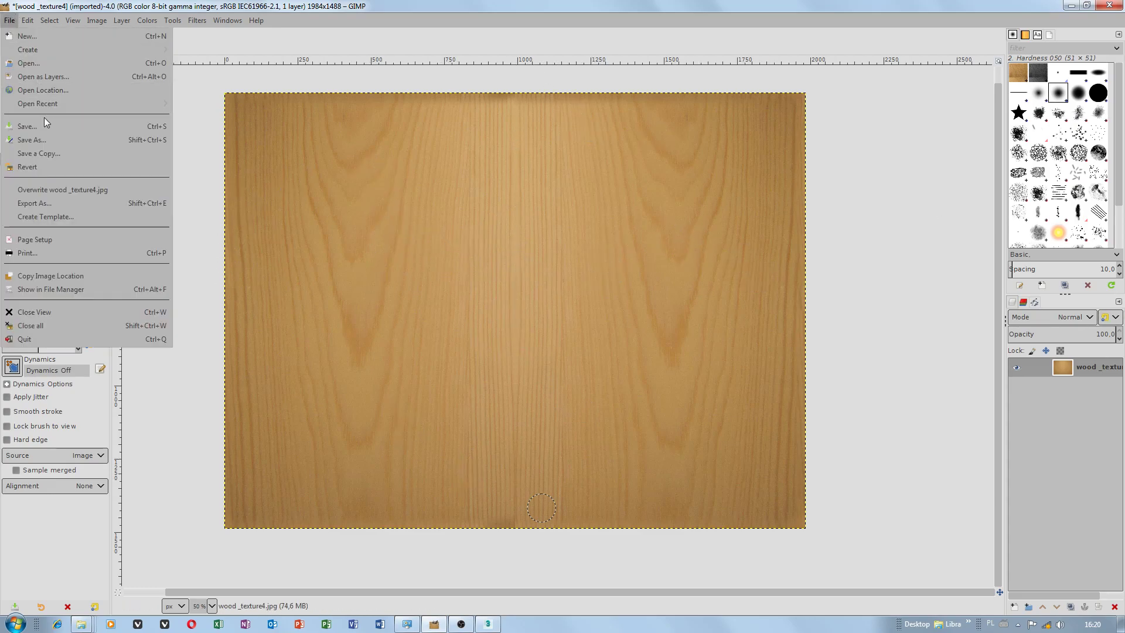
pyautogui.click(48, 203)
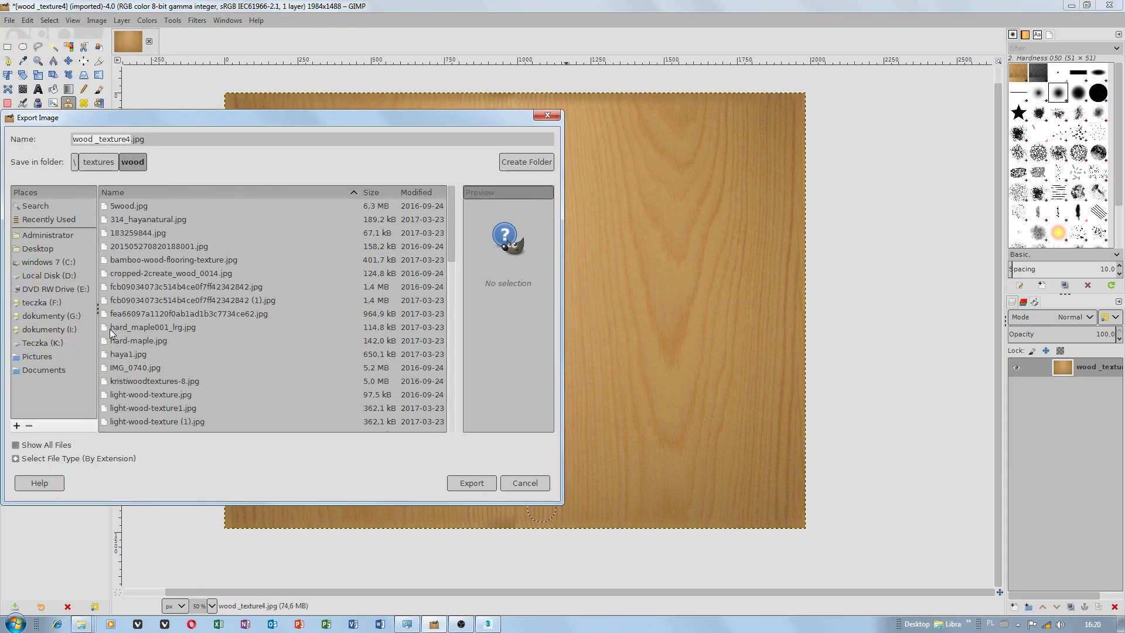
pyautogui.click(61, 281)
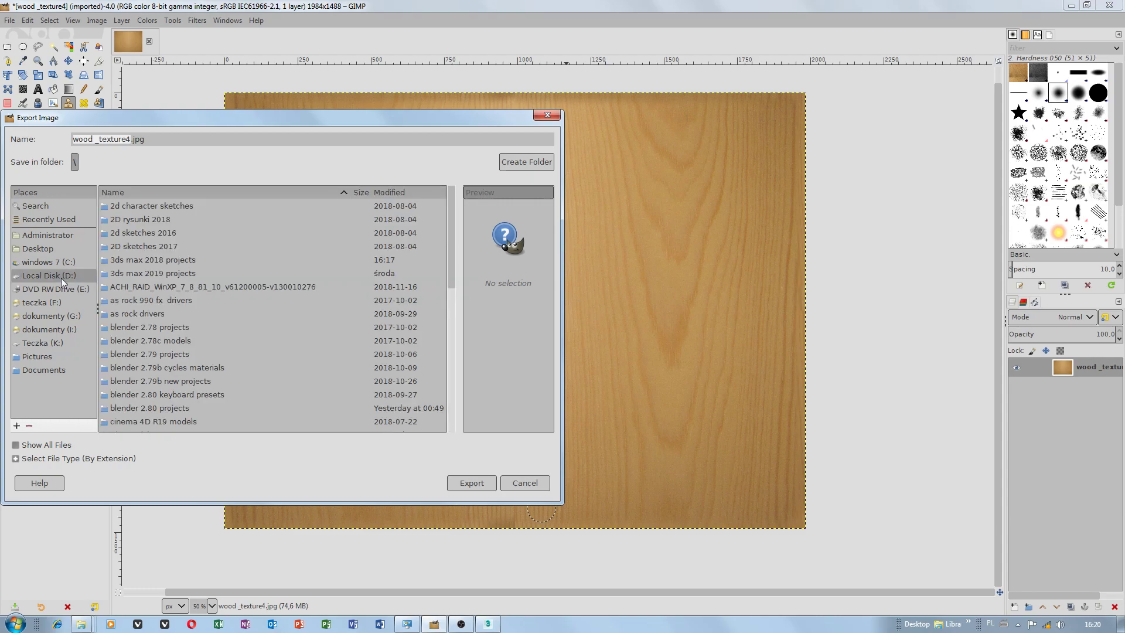
pyautogui.moveTo(455, 254); pyautogui.dragTo(434, 399)
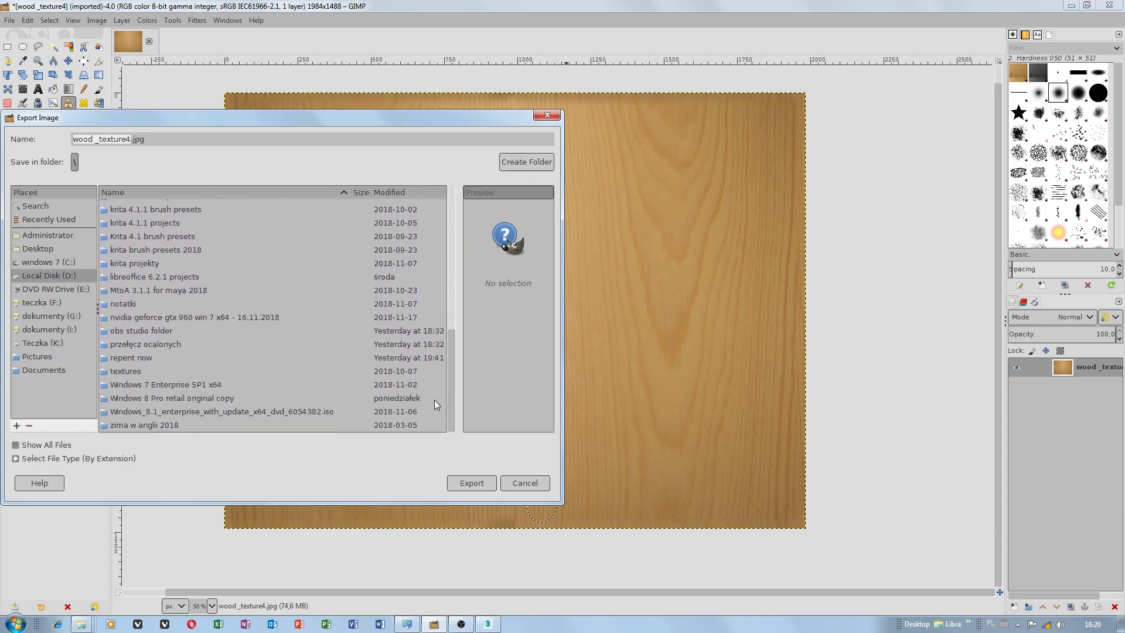
pyautogui.doubleClick(125, 370)
pyautogui.doubleClick(165, 233)
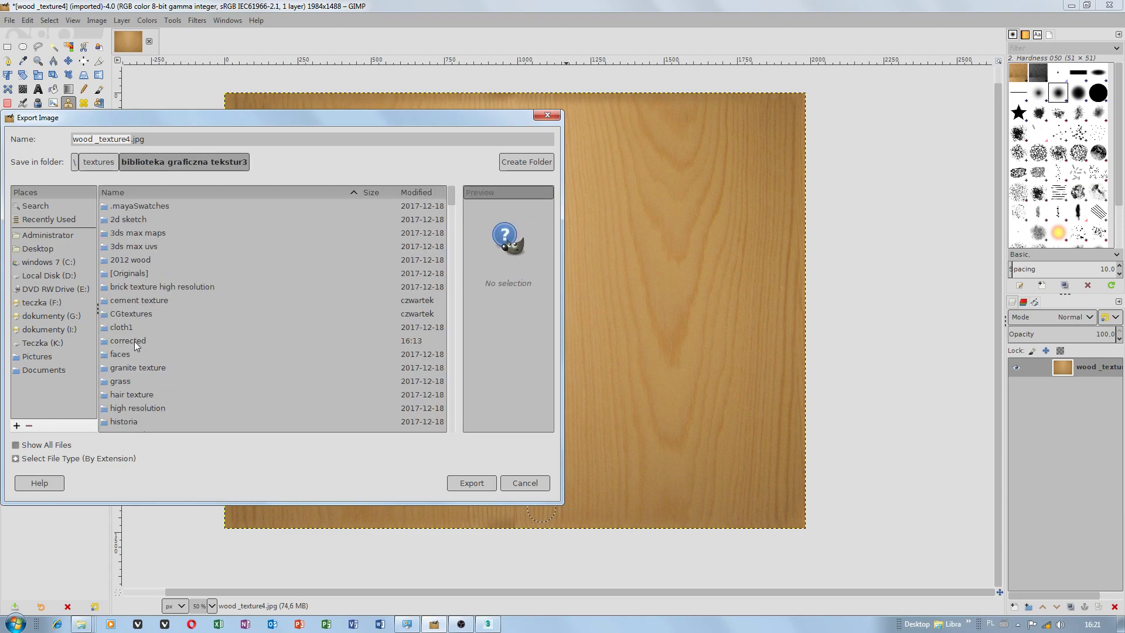
pyautogui.doubleClick(134, 342)
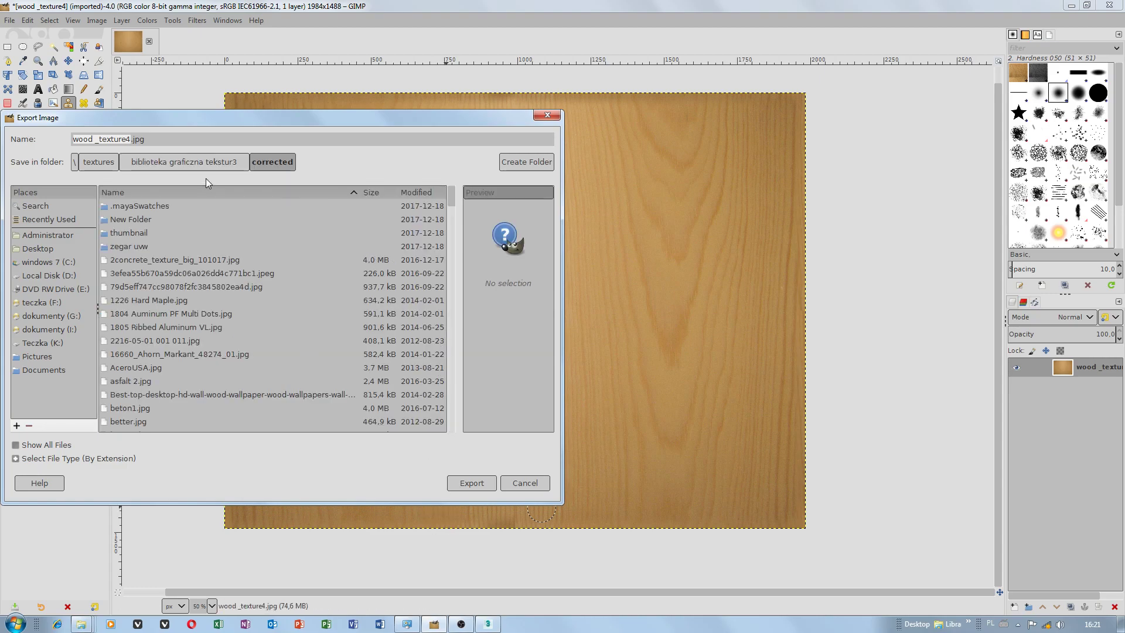
pyautogui.click(472, 483)
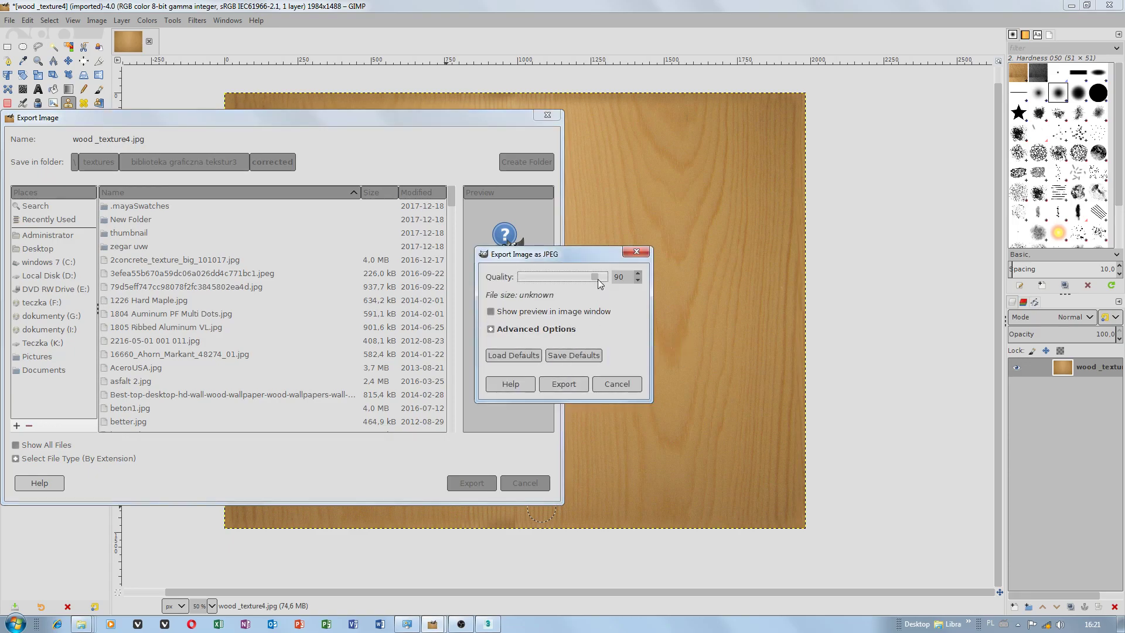
pyautogui.click(562, 384)
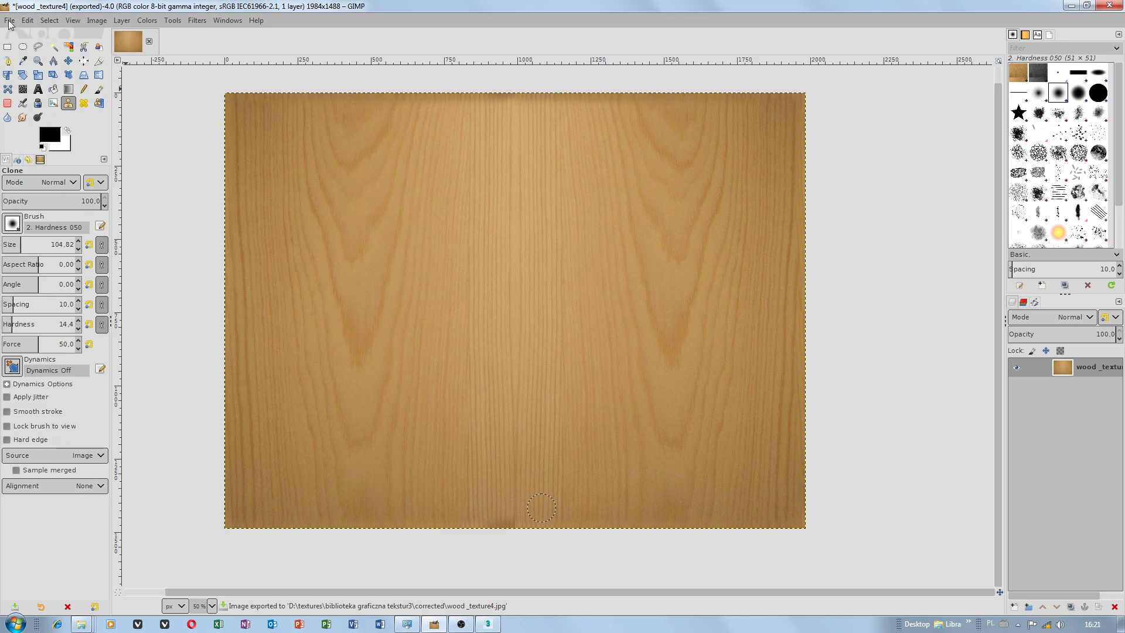
pyautogui.click(9, 20)
pyautogui.click(44, 142)
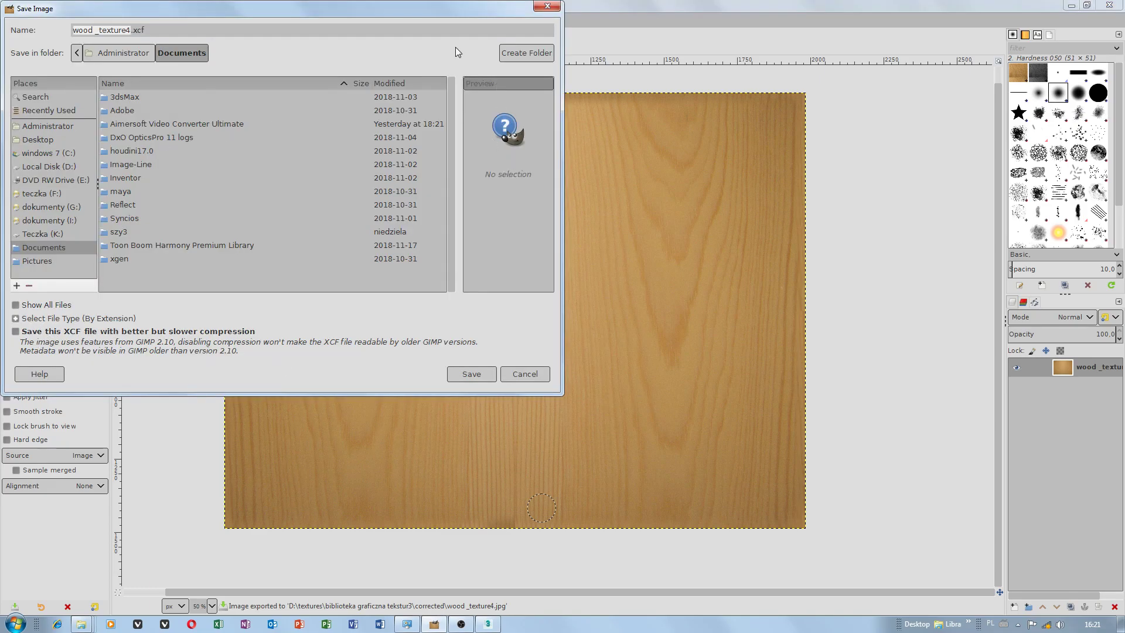
pyautogui.click(525, 379)
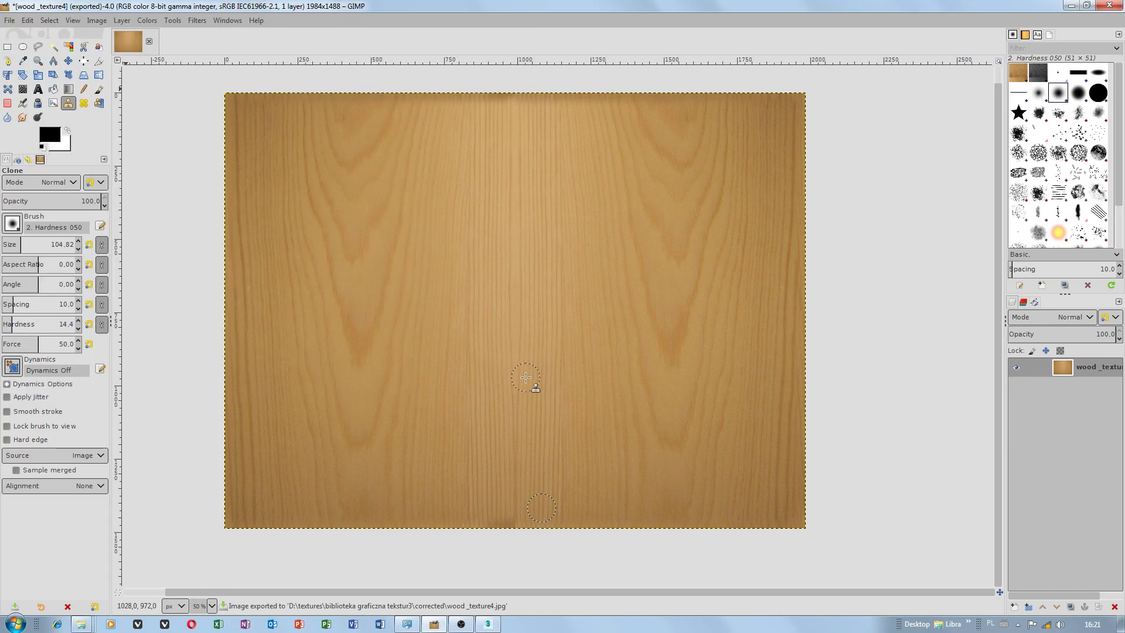
# Close the exported wood texture image, discarding its unsaved changes, and switch to 3ds Max
pyautogui.click(150, 40)
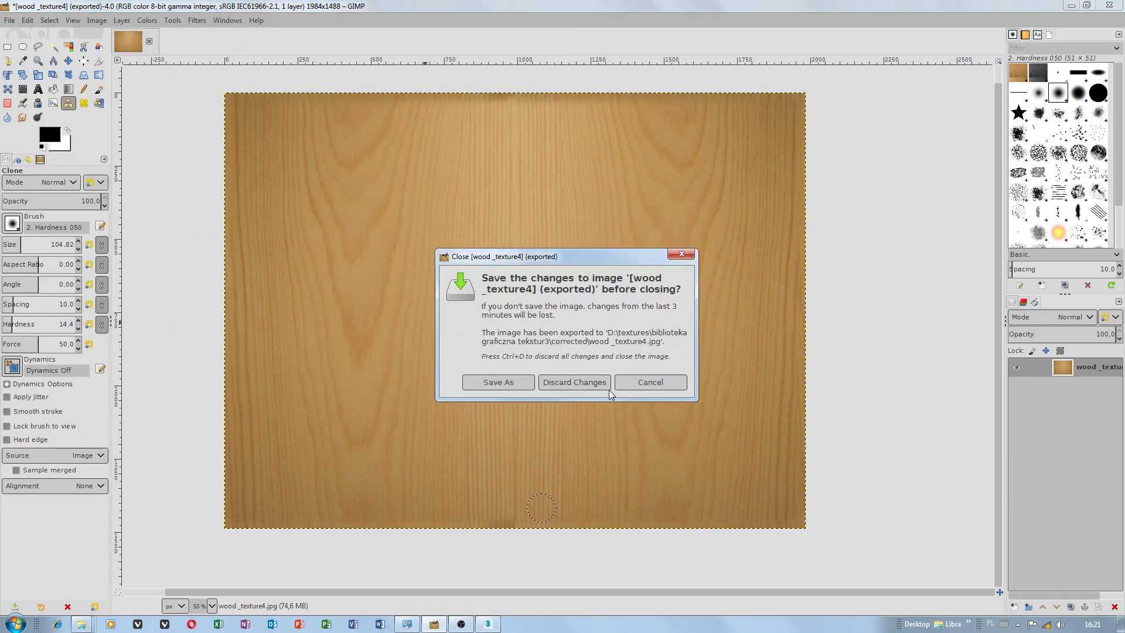
pyautogui.click(575, 383)
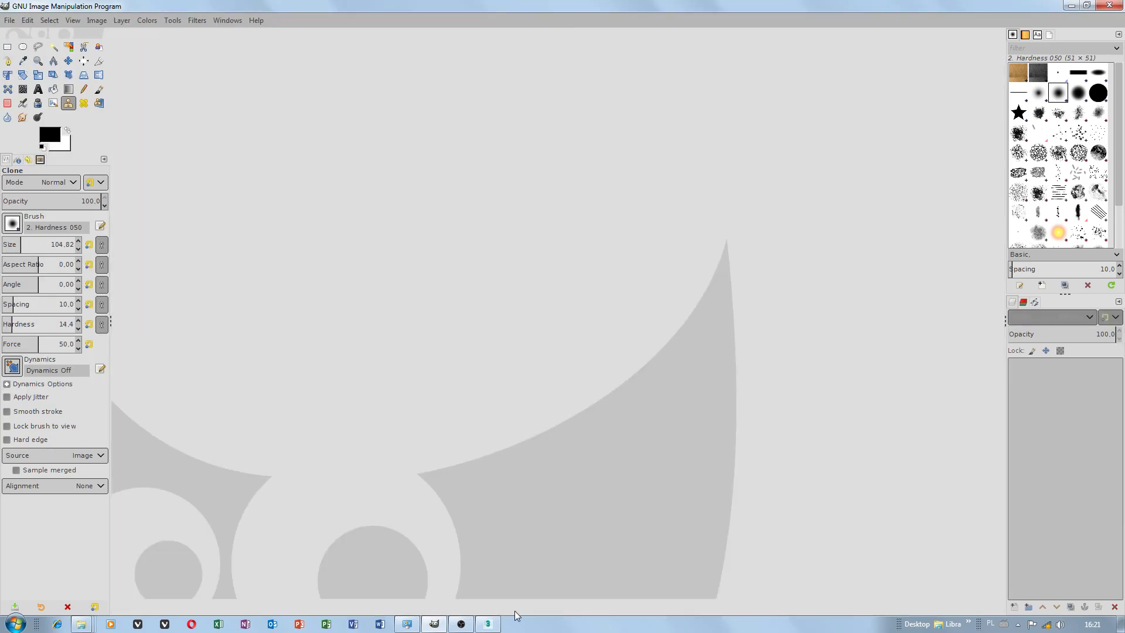
pyautogui.click(488, 624)
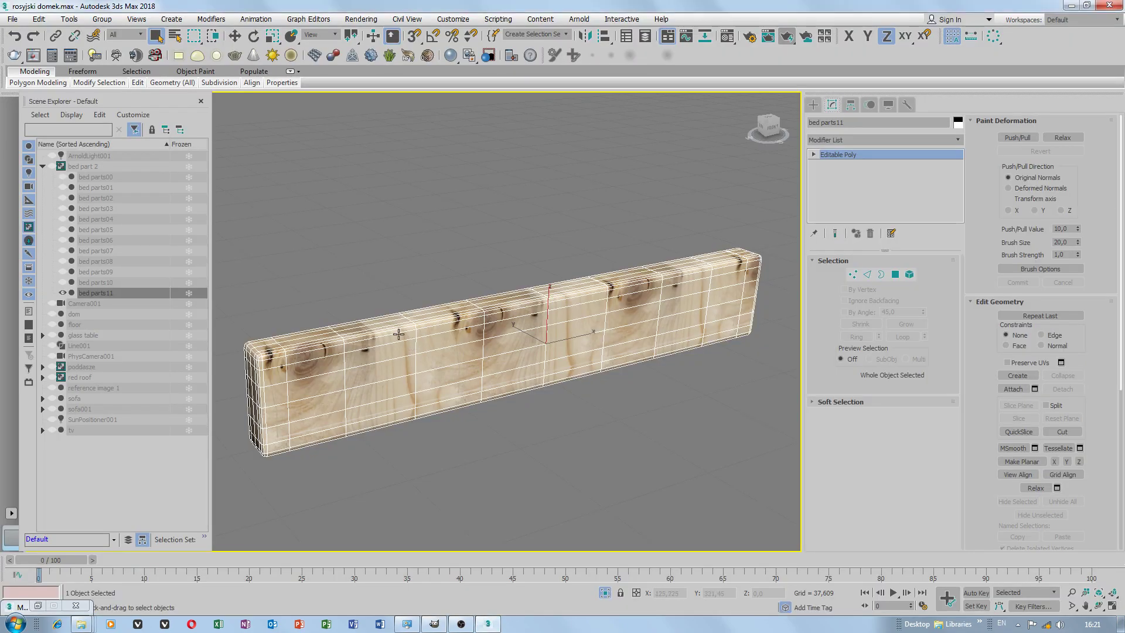
# Open the Material Editor and unhide the entire bed part 2 group so the full headboard is in view
pyautogui.scroll(2, 437, 344)
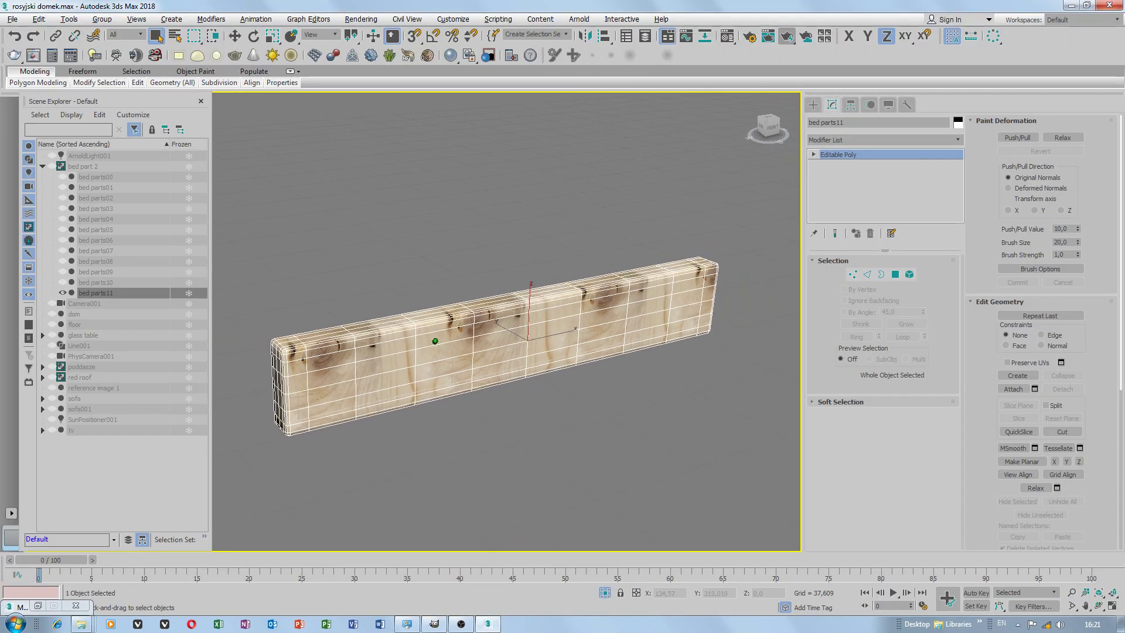
pyautogui.click(727, 36)
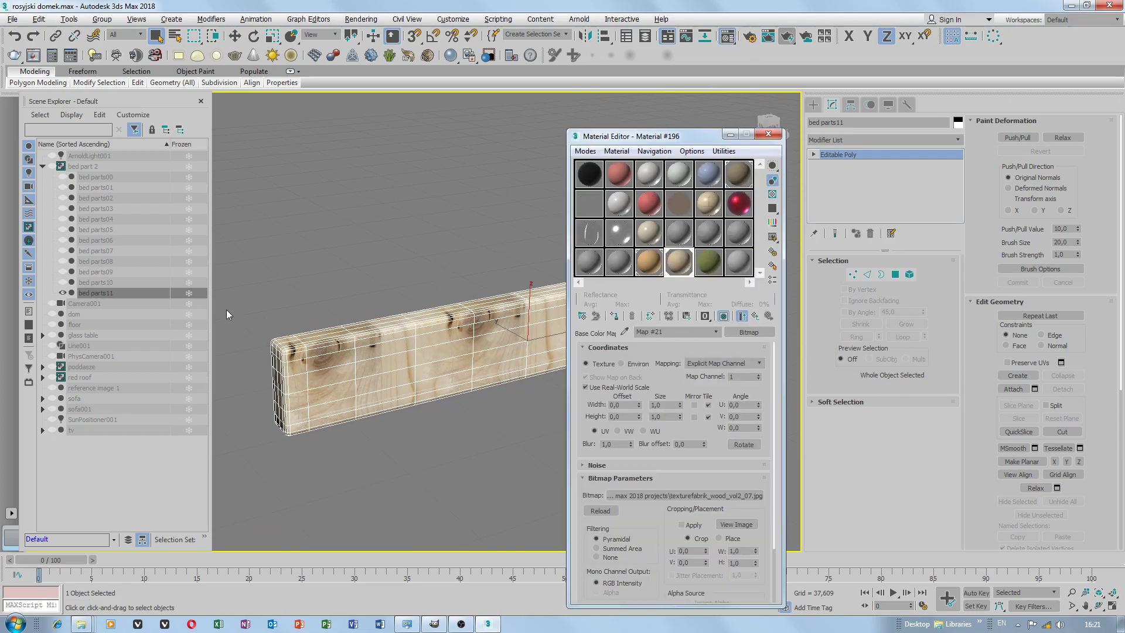
pyautogui.doubleClick(62, 163)
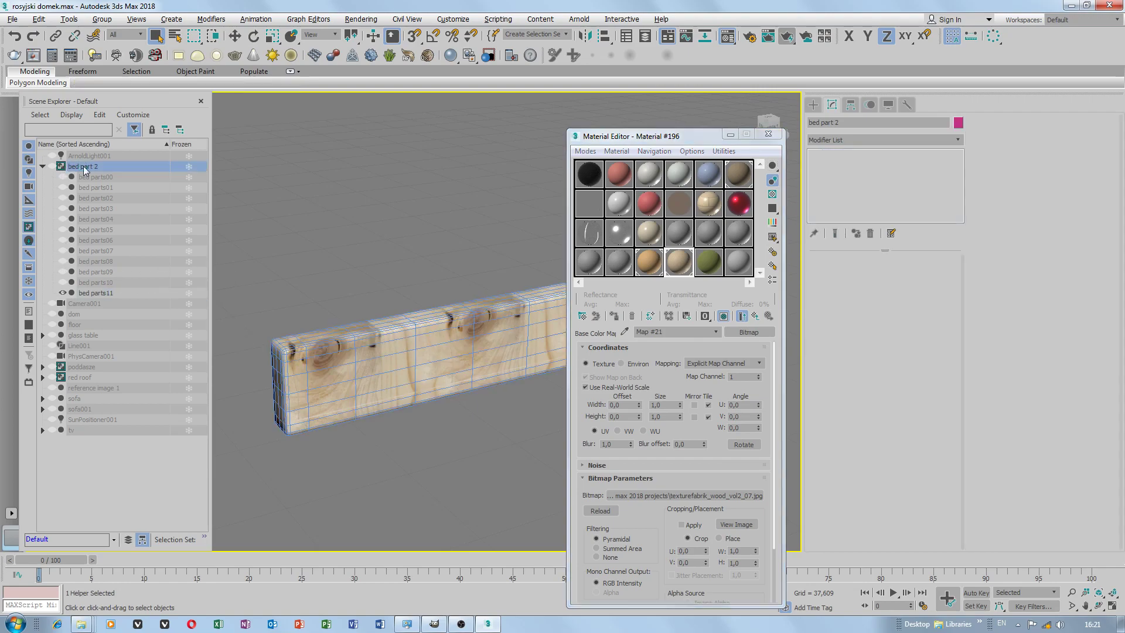
pyautogui.click(51, 167)
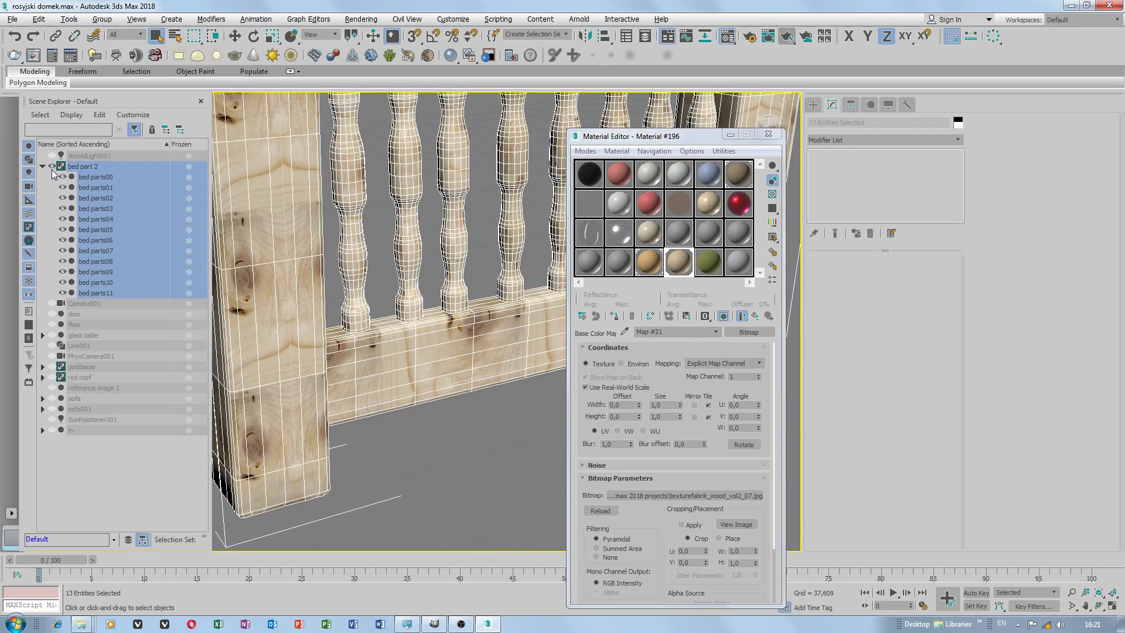
pyautogui.scroll(-4, 472, 354)
pyautogui.moveTo(394, 398); pyautogui.dragTo(352, 478, button='middle')
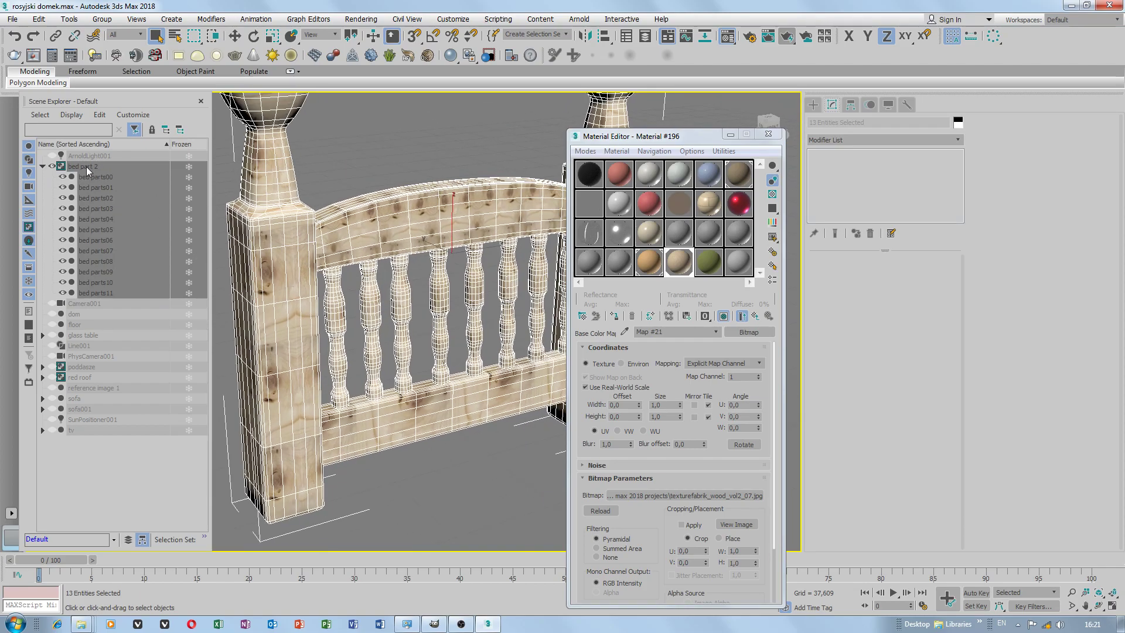
# Select individual headboard parts to check the grouping, and reselect the whole bed part 2 group
pyautogui.click(102, 19)
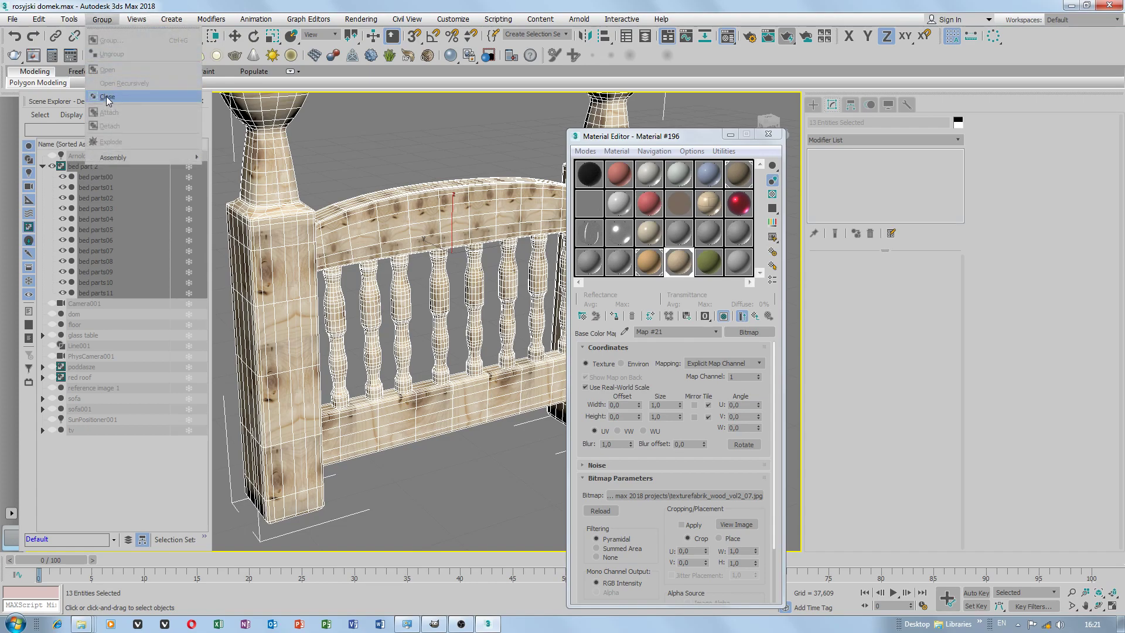
pyautogui.click(79, 167)
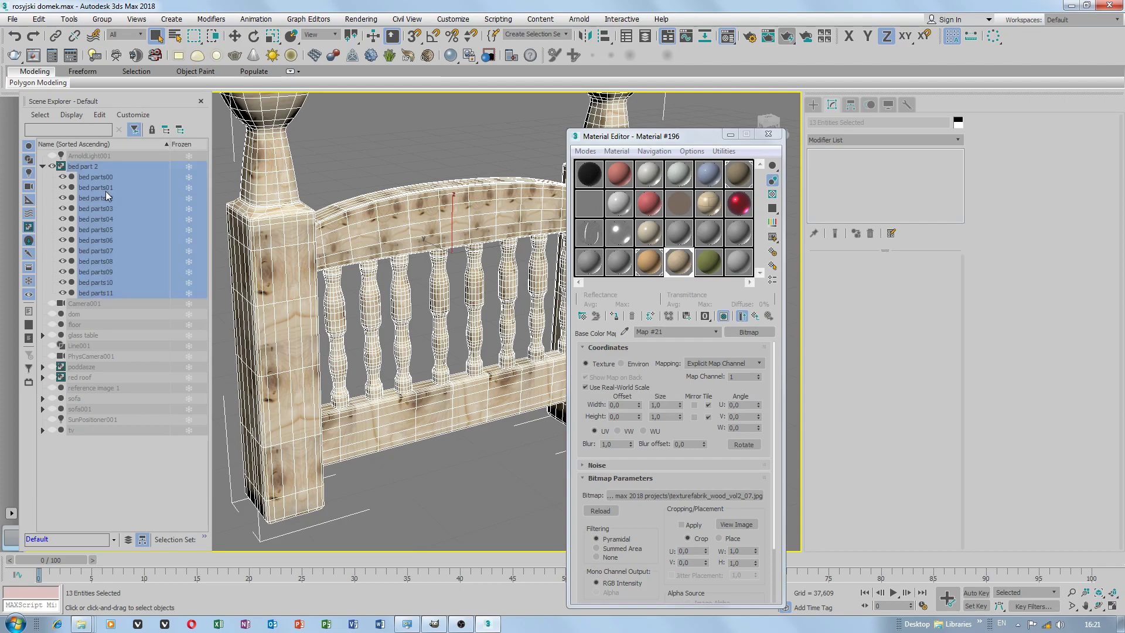
pyautogui.click(427, 330)
pyautogui.click(256, 263)
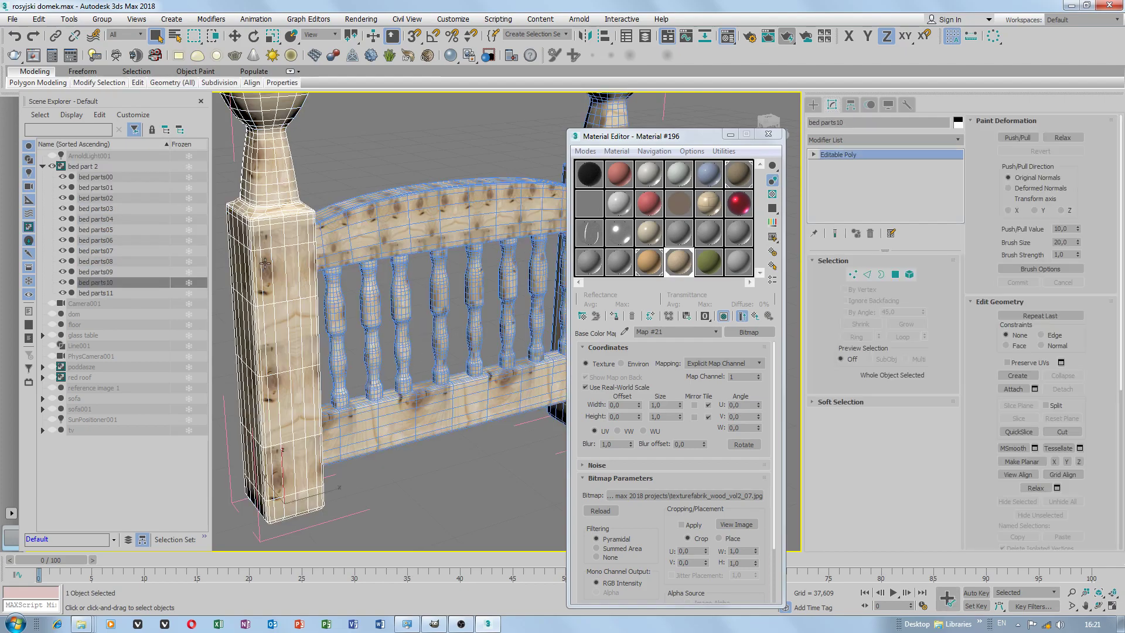
pyautogui.click(395, 240)
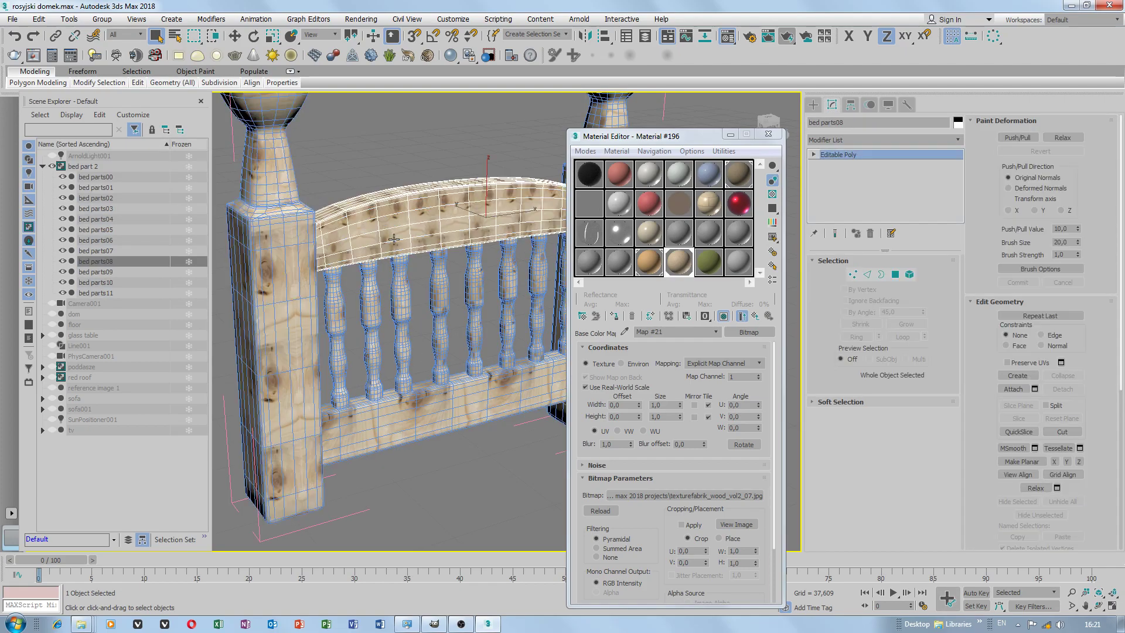
pyautogui.scroll(-5, 463, 262)
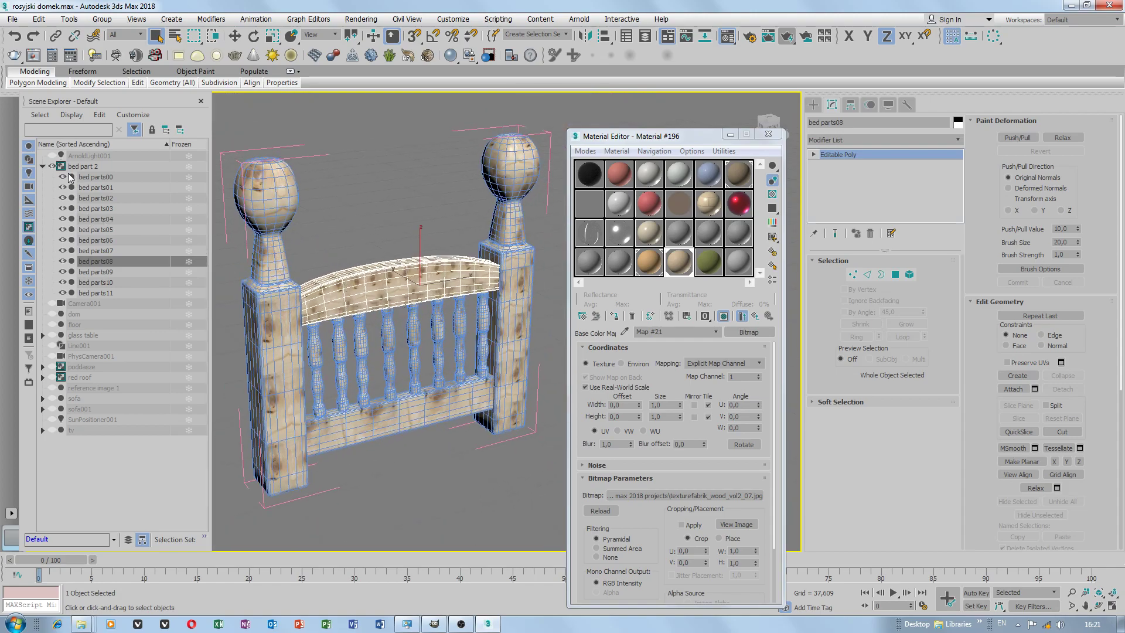
pyautogui.click(80, 169)
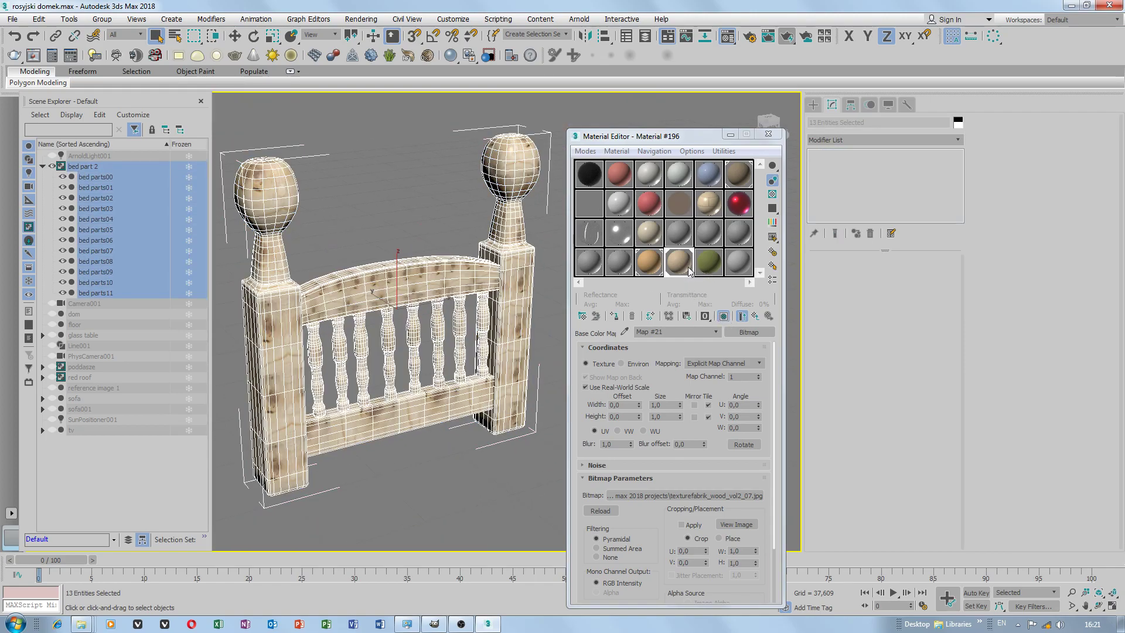
# Clear the base color bitmap from the headboard's physical material, Material #196
pyautogui.click(691, 331)
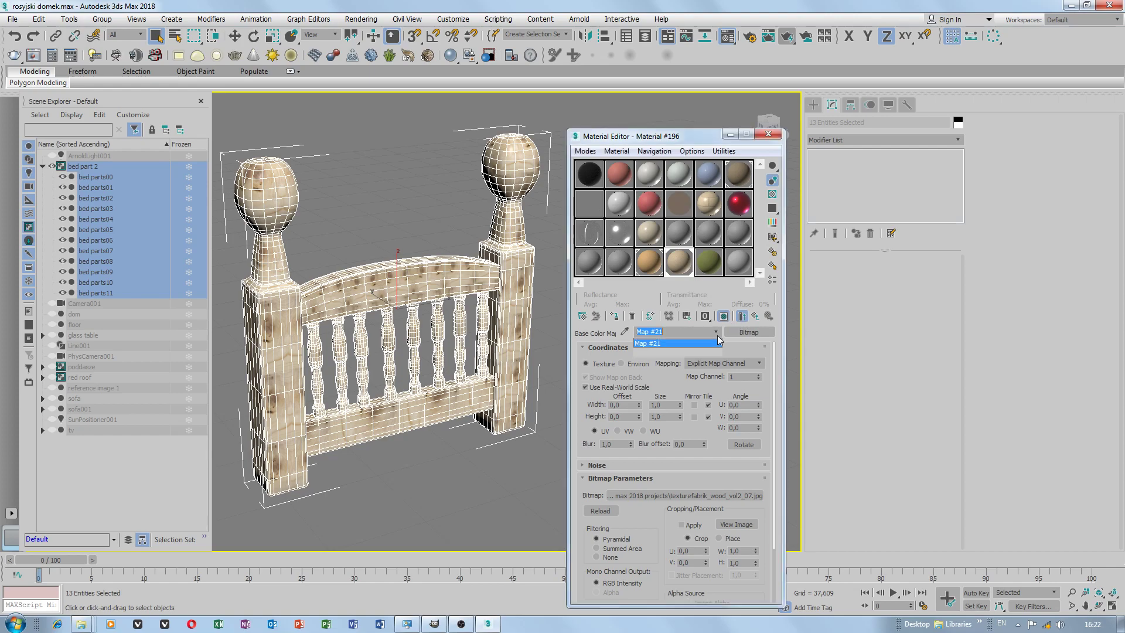
pyautogui.click(700, 351)
pyautogui.rightClick(661, 467)
pyautogui.click(680, 532)
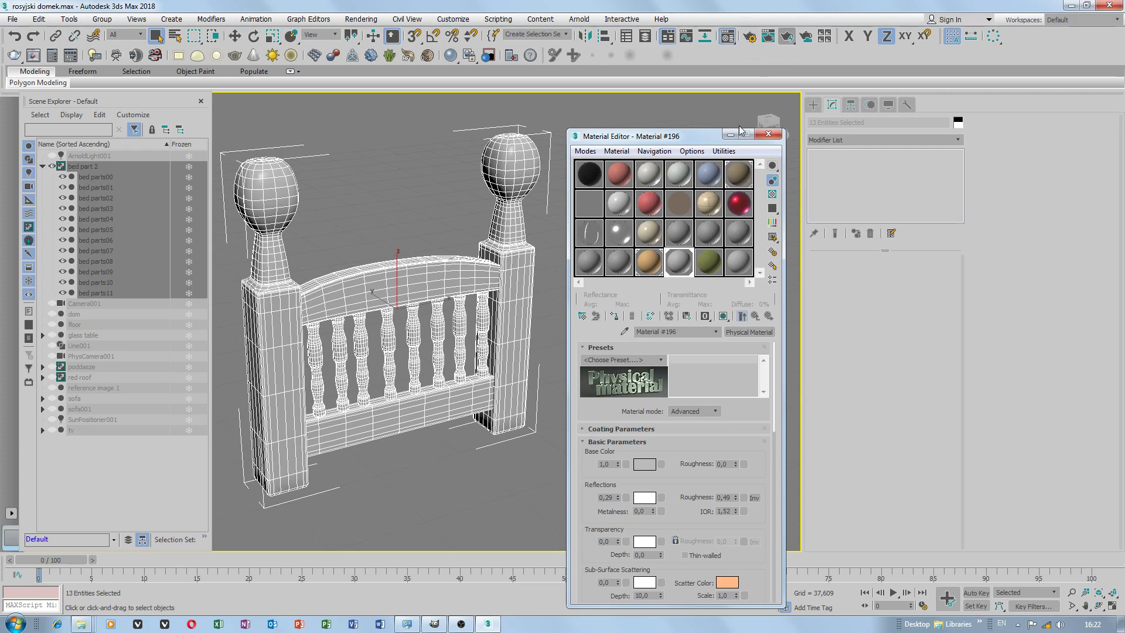
# Open the Arnold render setup's System settings and inspect the Threads and Devices options
pyautogui.click(750, 37)
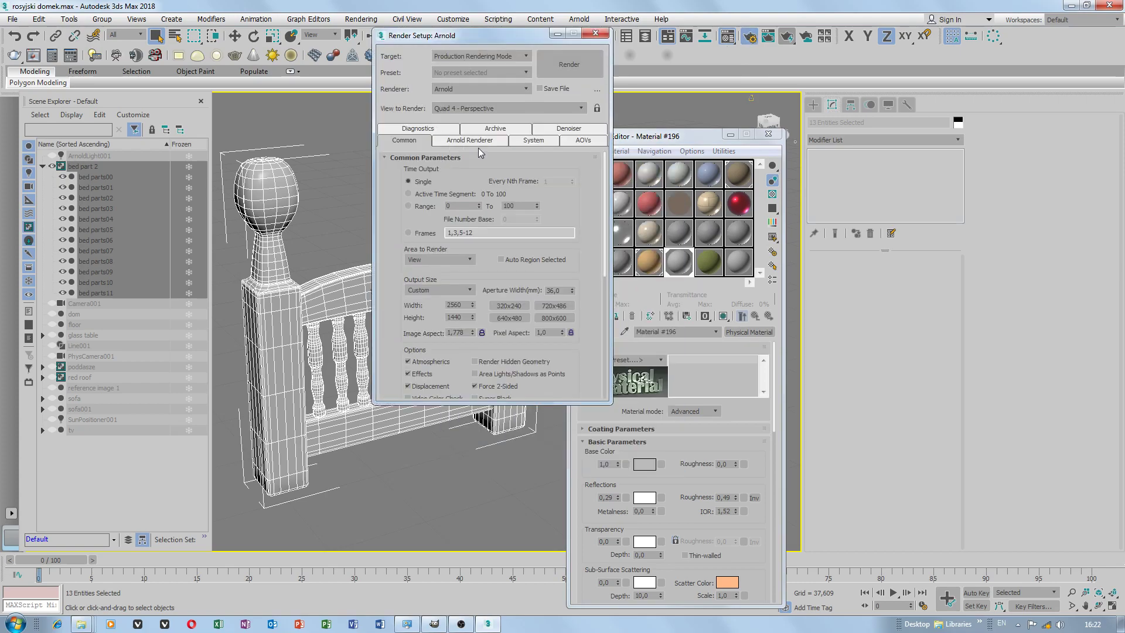
pyautogui.click(535, 140)
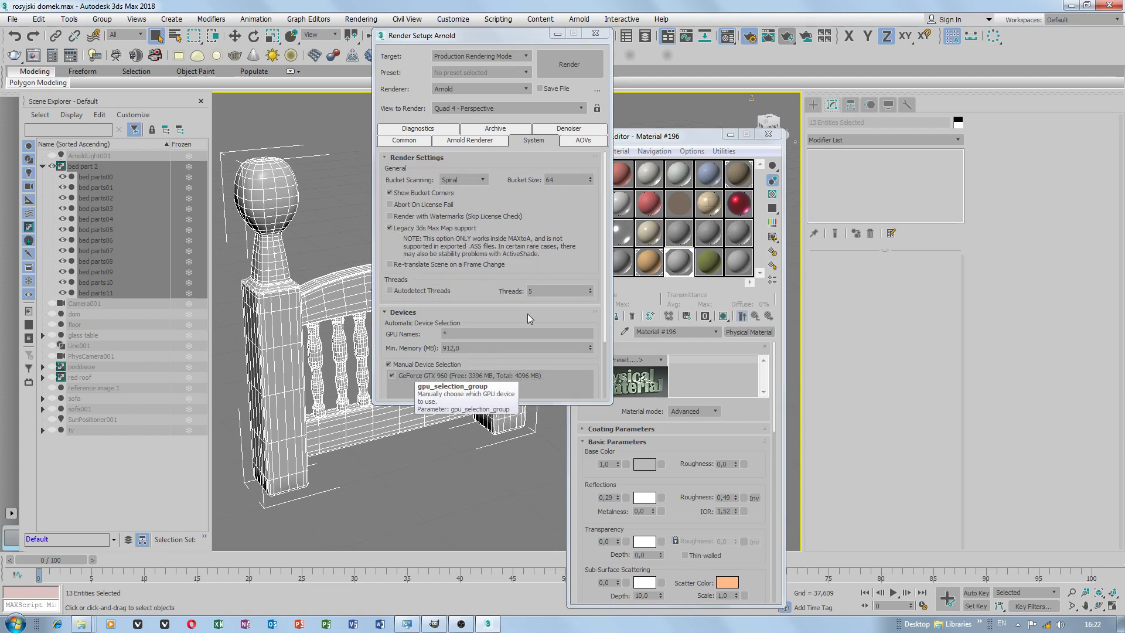
pyautogui.scroll(-3, 422, 351)
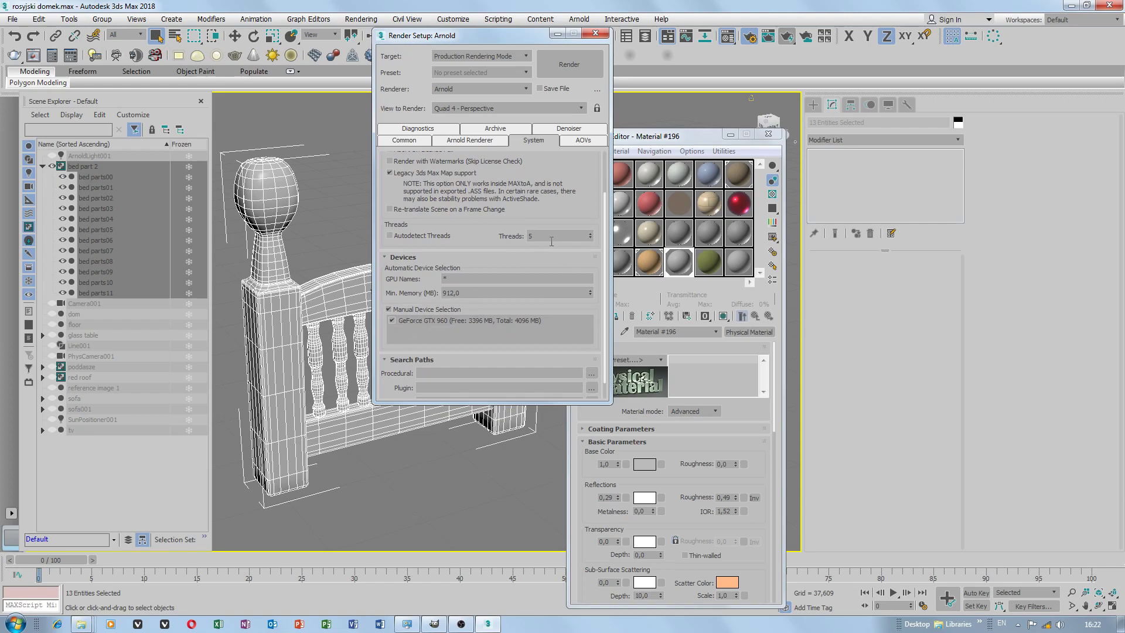
pyautogui.click(533, 237)
pyautogui.moveTo(545, 219); pyautogui.dragTo(545, 256)
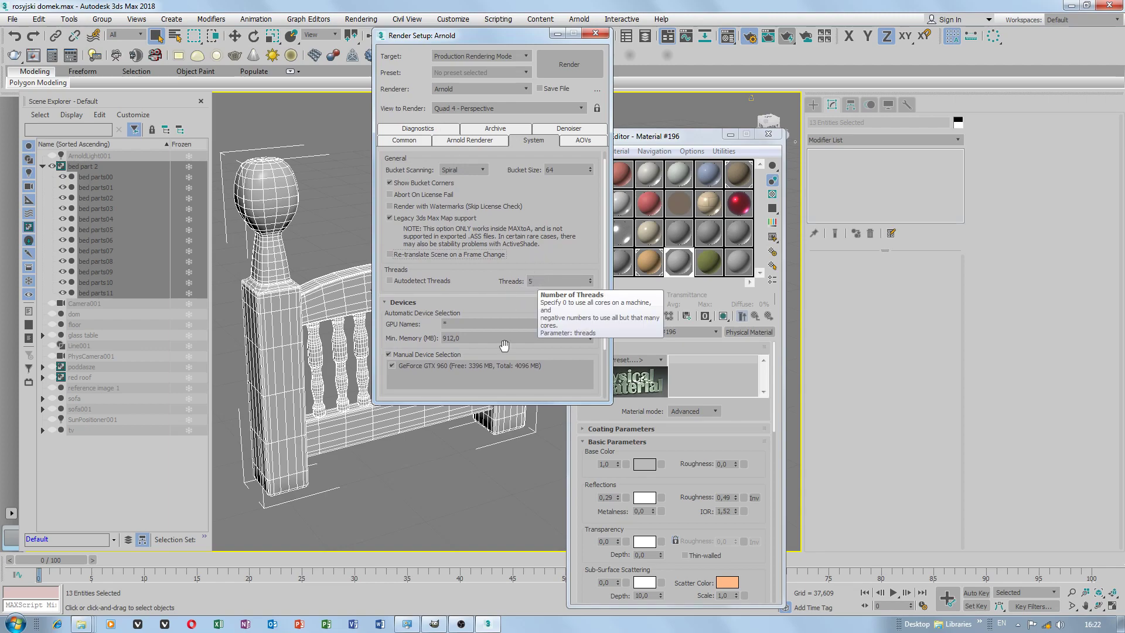
# Open Process Hacker's system information, examine the memory and per-core CPU usage, and return to 3ds Max
pyautogui.rightClick(585, 626)
pyautogui.click(623, 587)
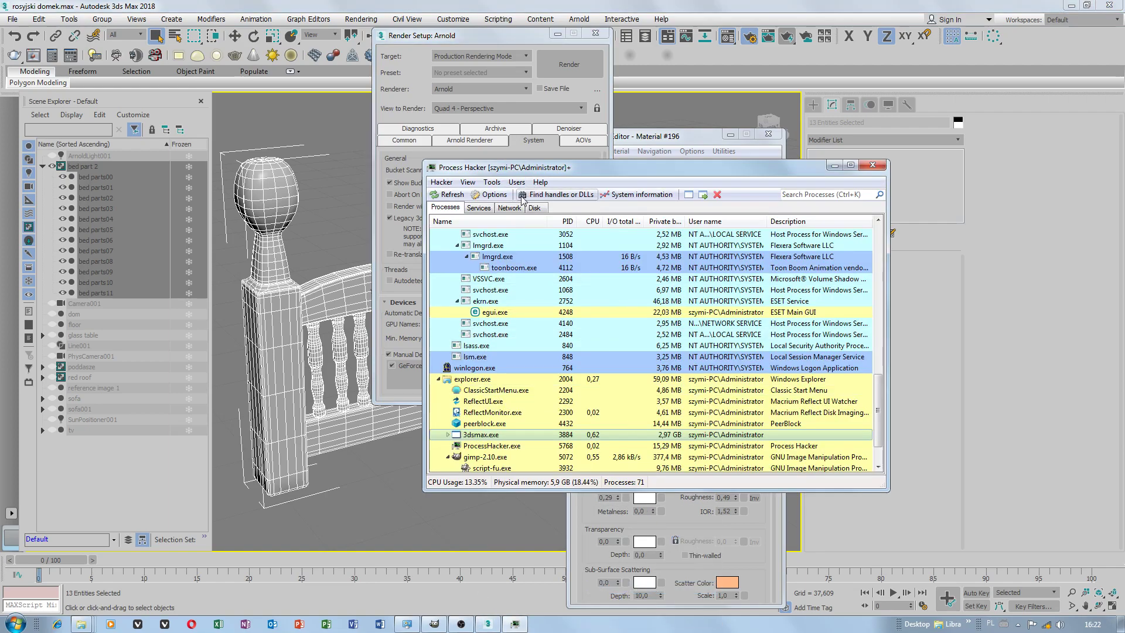
pyautogui.click(637, 194)
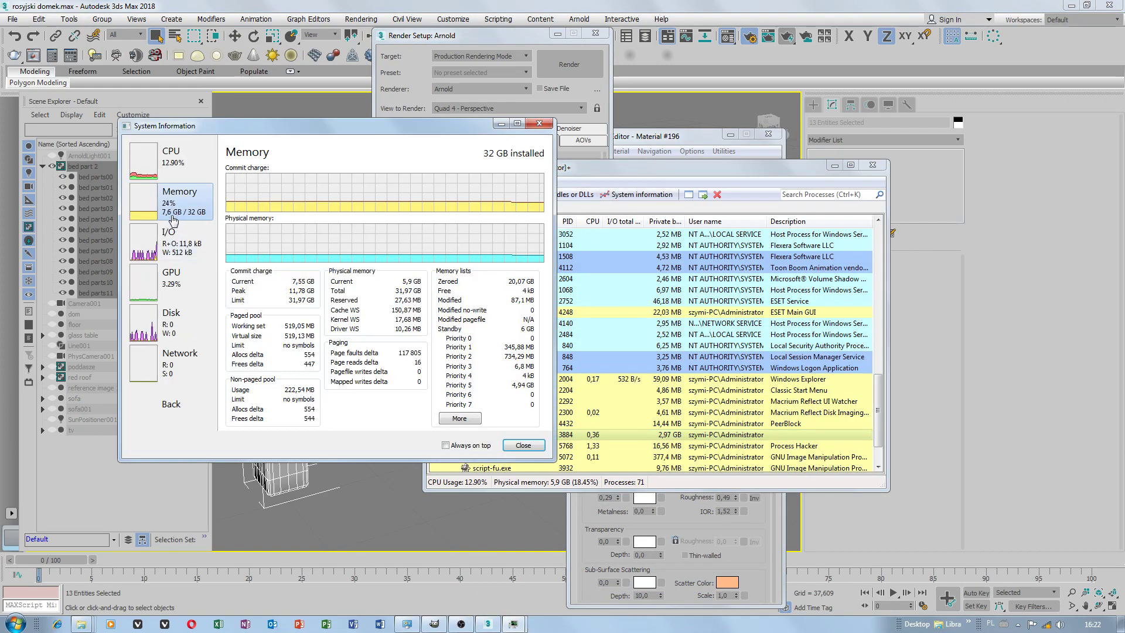
pyautogui.click(173, 157)
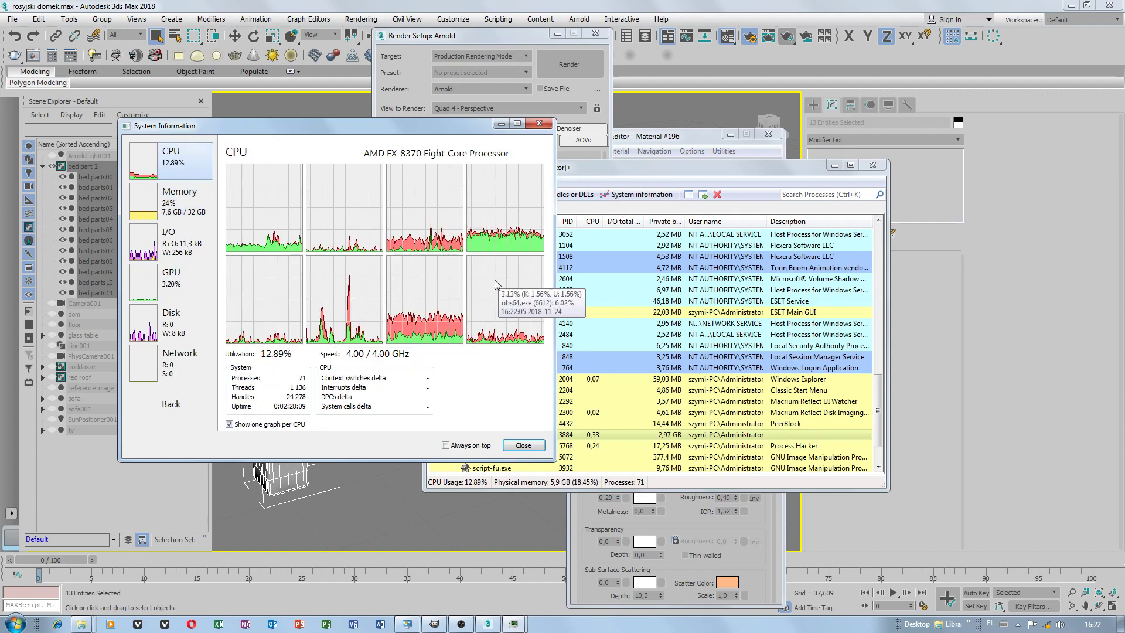
pyautogui.click(539, 123)
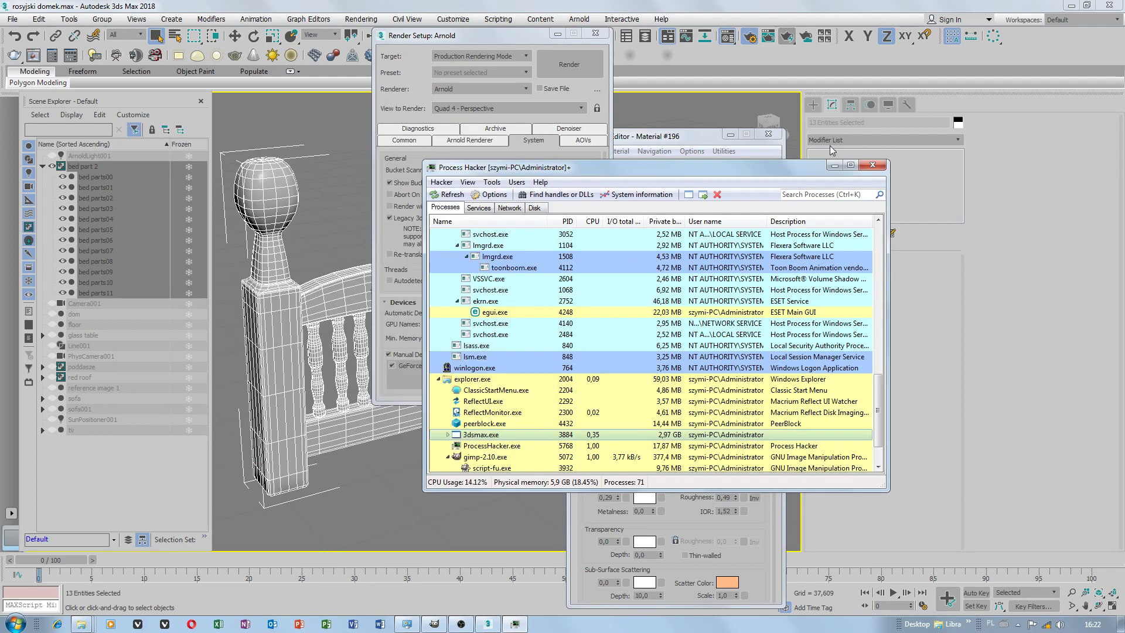
pyautogui.click(836, 166)
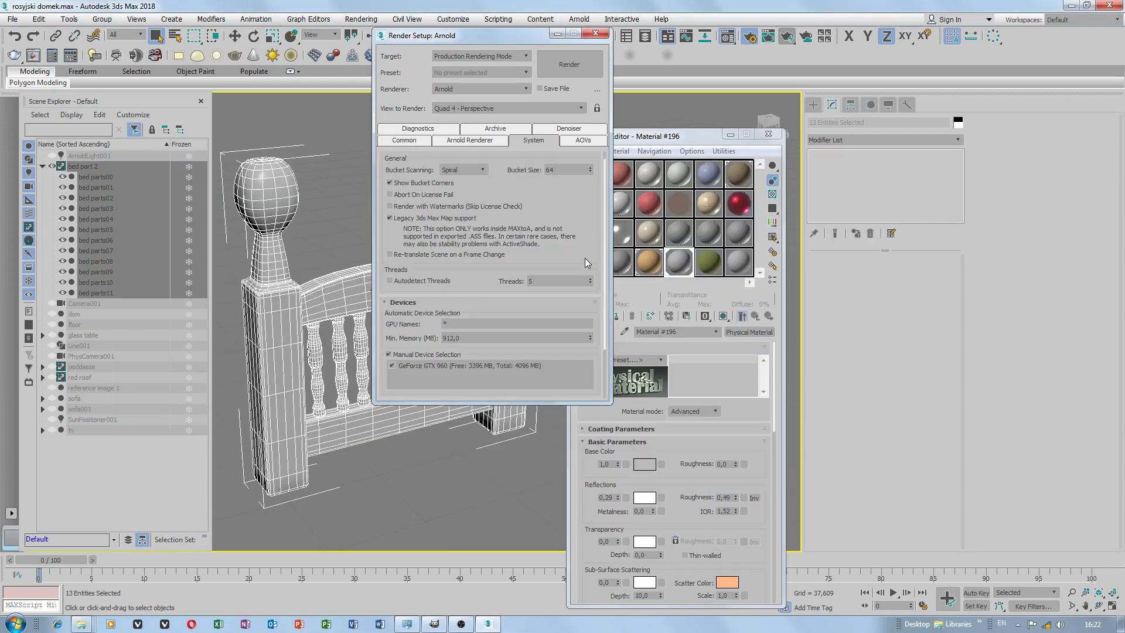
# Check the Arnold Renderer sampling and ray depth settings, and close the render setup
pyautogui.click(478, 141)
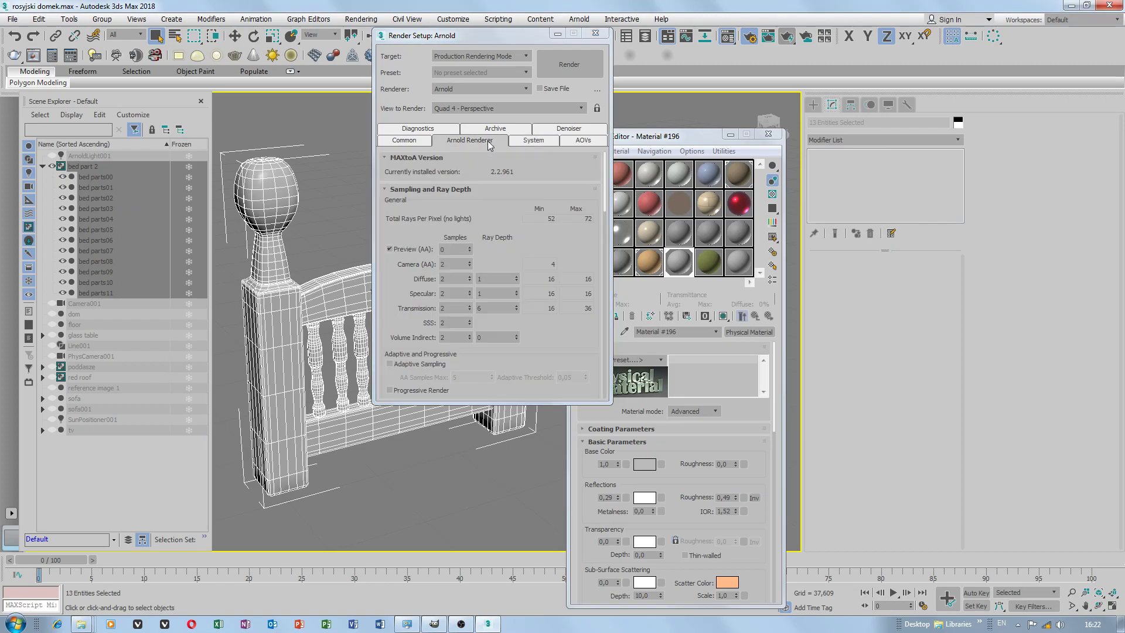
pyautogui.click(596, 34)
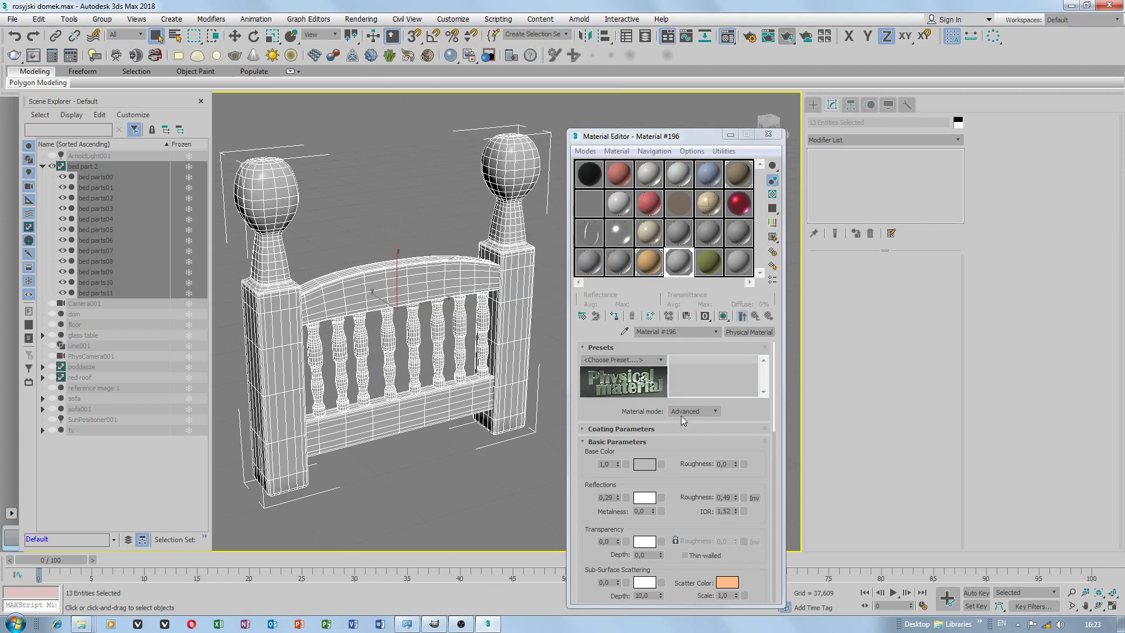
# Load wood _texture4.jpg as the base color bitmap of Material #196 and show it on the headboard in the viewport
pyautogui.click(711, 412)
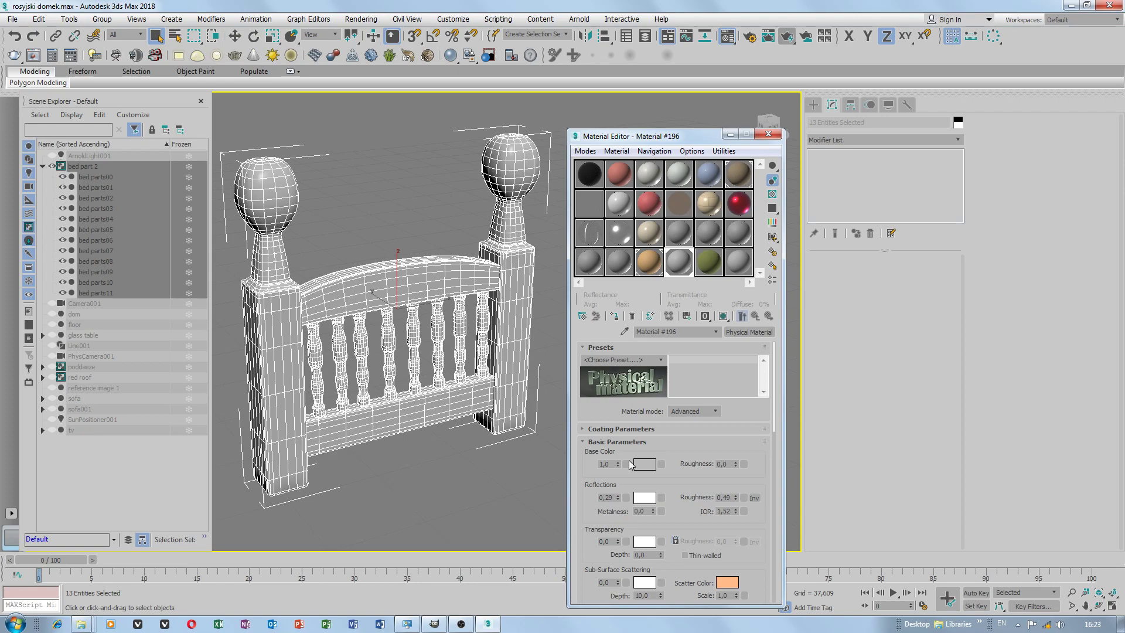
pyautogui.click(661, 464)
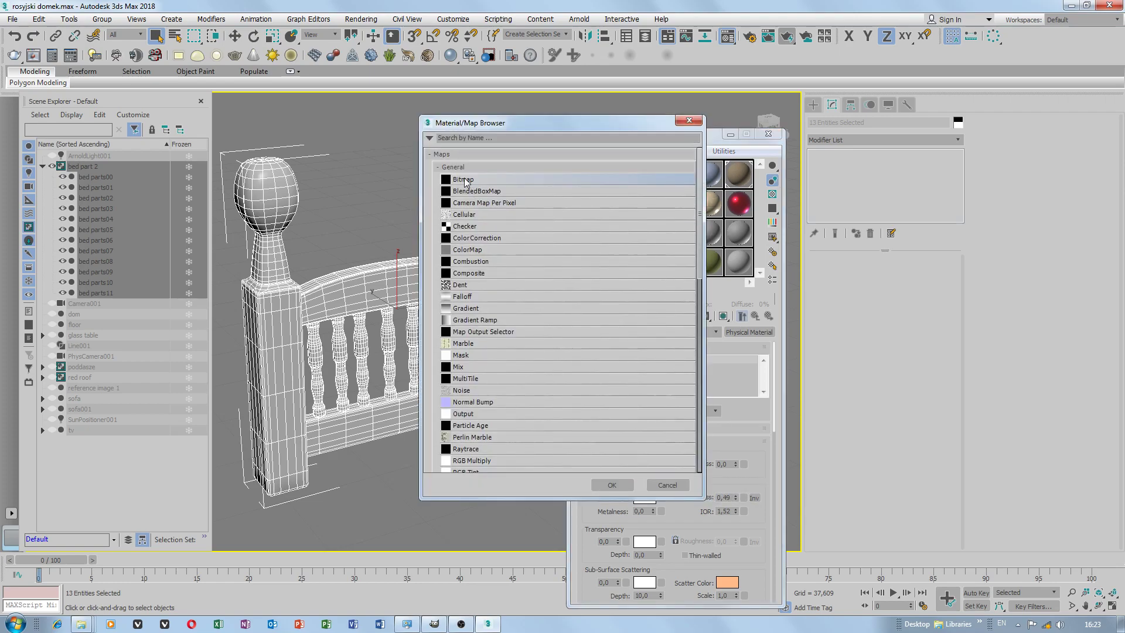
pyautogui.doubleClick(464, 179)
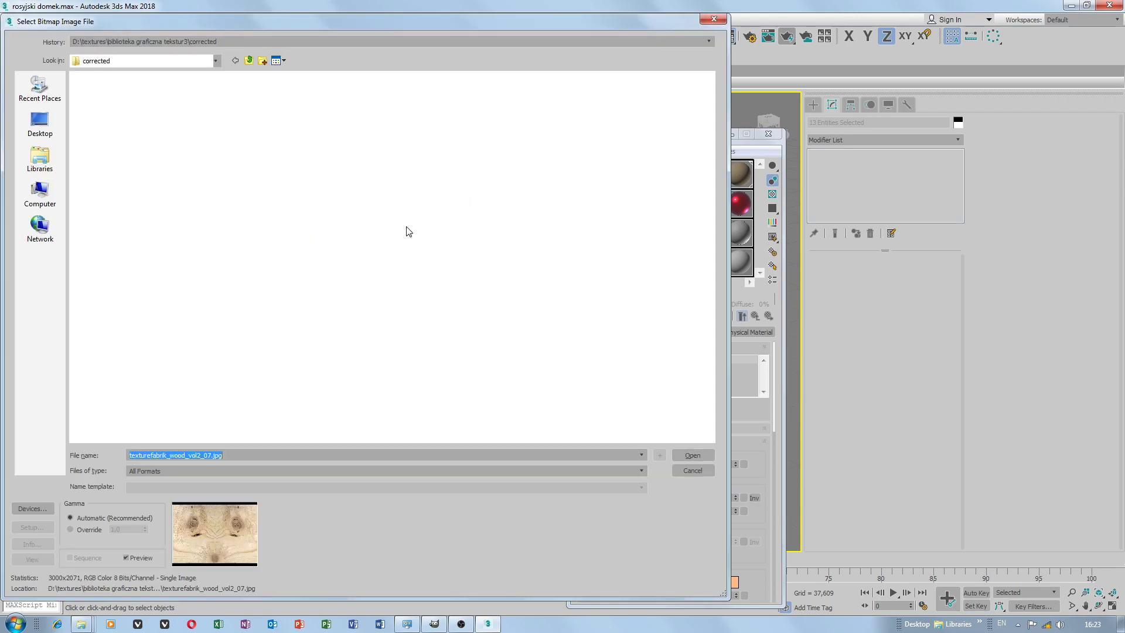
pyautogui.click(346, 117)
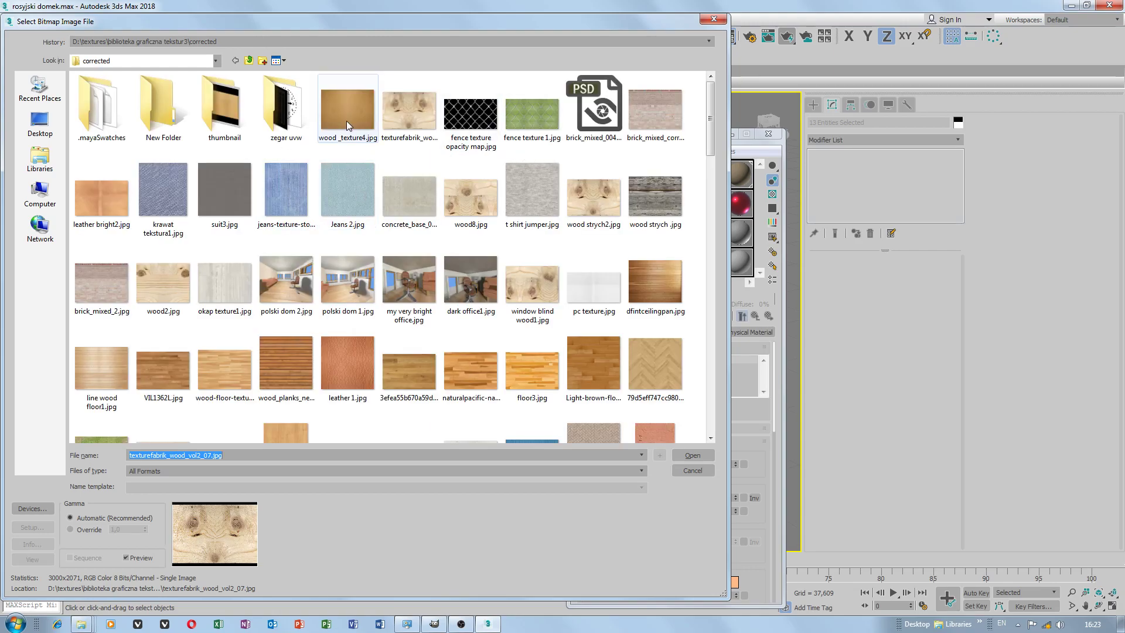
pyautogui.click(692, 456)
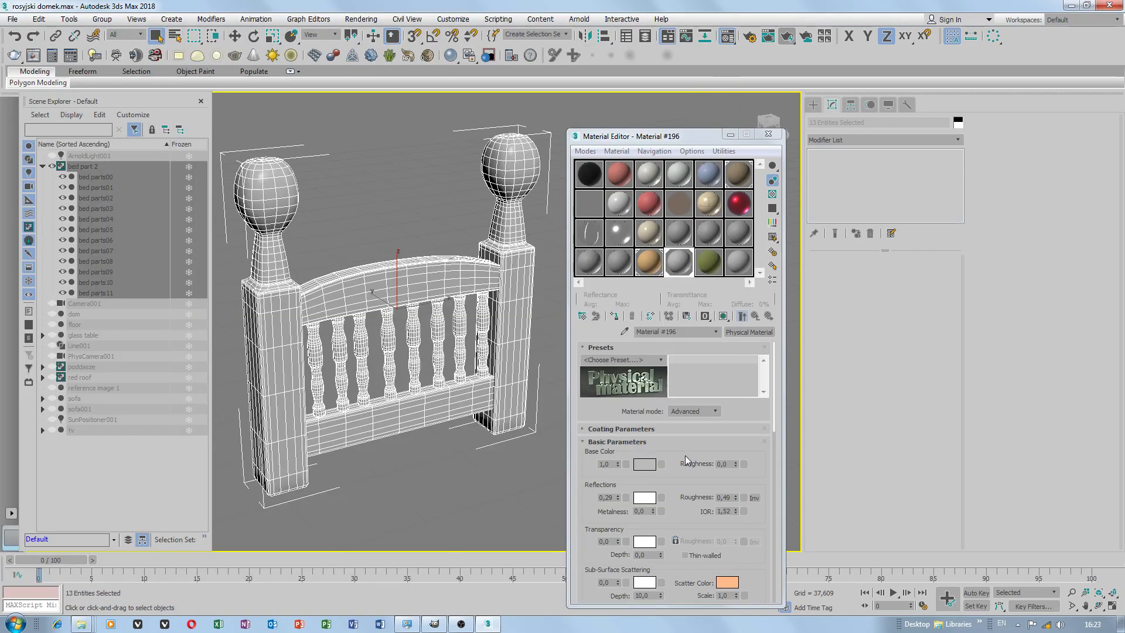
pyautogui.click(722, 317)
pyautogui.moveTo(414, 303)
pyautogui.keyDown('alt'); pyautogui.mouseDown(button='middle')
pyautogui.moveTo(365, 235)
pyautogui.moveTo(338, 280)
pyautogui.moveTo(296, 308)
pyautogui.mouseUp(button='middle'); pyautogui.keyUp('alt')
pyautogui.scroll(6, 365, 234)
pyautogui.scroll(-5, 410, 255)
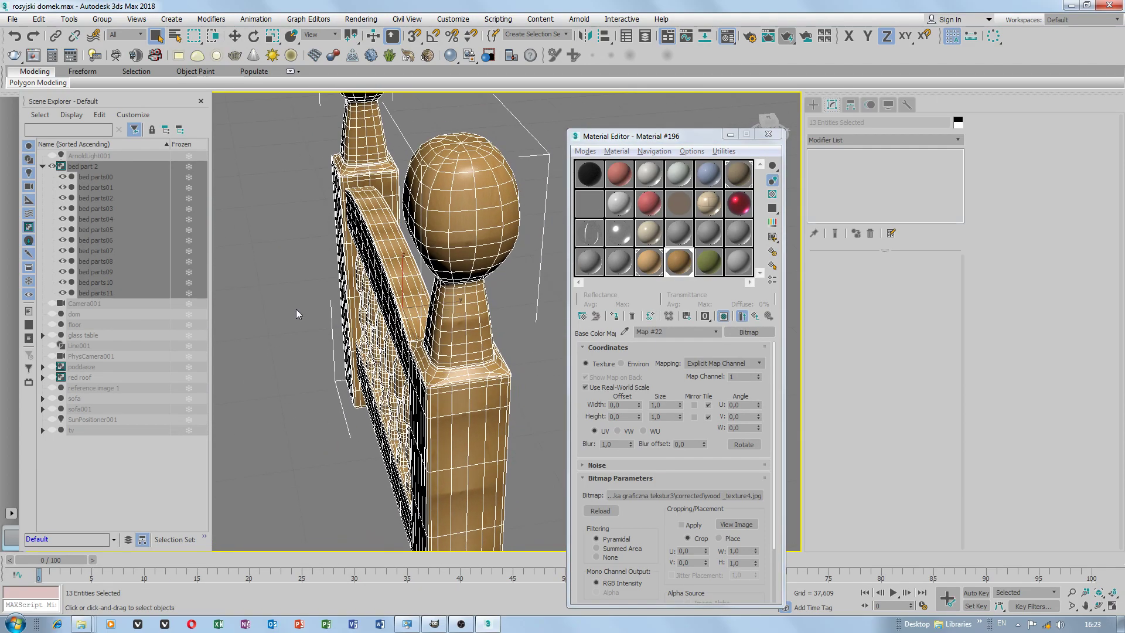
# Return to the parent Material #196 and set its reflection roughness to 0,67
pyautogui.click(716, 332)
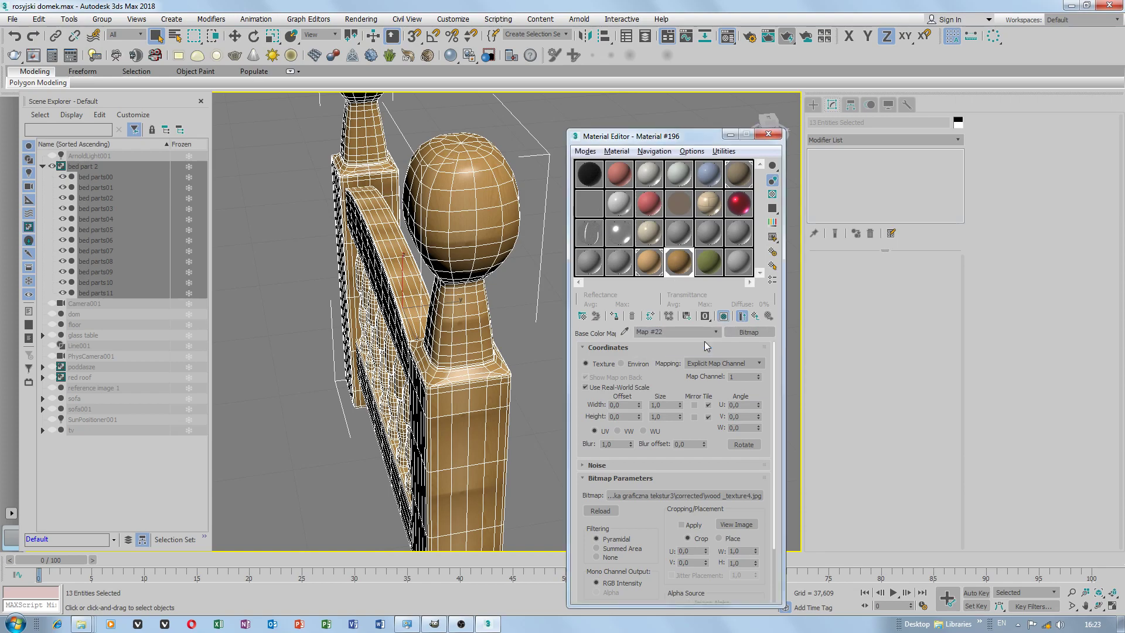
pyautogui.click(706, 341)
pyautogui.scroll(-1, 738, 480)
pyautogui.moveTo(736, 475)
pyautogui.mouseDown()
pyautogui.moveTo(735, 450)
pyautogui.moveTo(736, 480)
pyautogui.mouseUp()
pyautogui.keyDown('alt'); pyautogui.moveTo(471, 194); pyautogui.dragTo(389, 294, button='middle'); pyautogui.keyUp('alt')
pyautogui.click(737, 473)
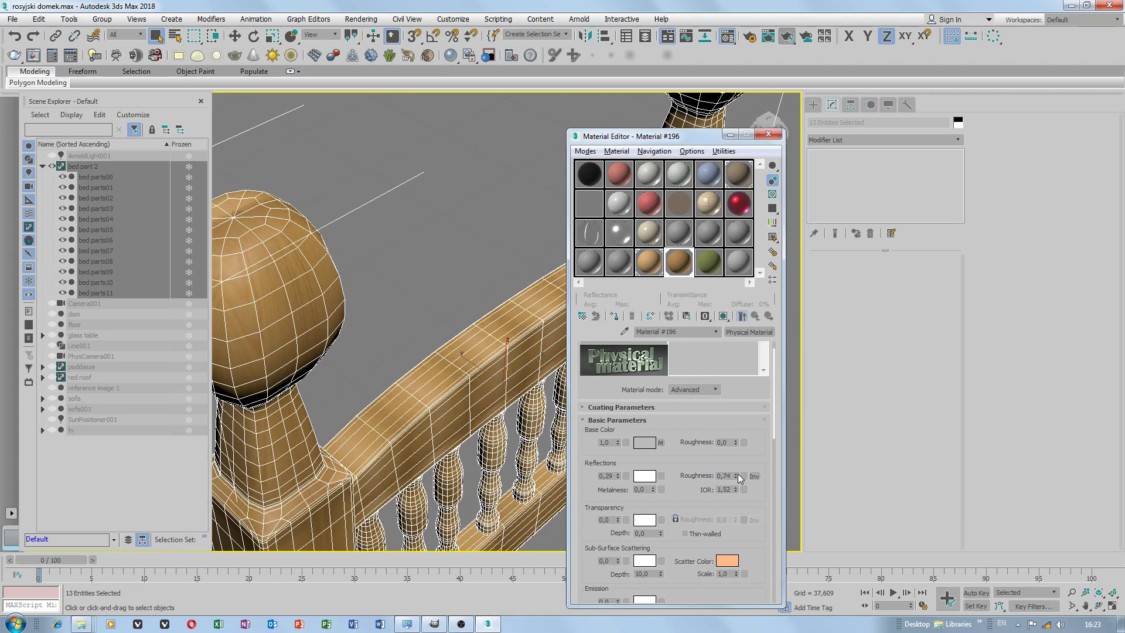
pyautogui.moveTo(737, 475); pyautogui.dragTo(737, 478)
pyautogui.keyDown('alt'); pyautogui.moveTo(337, 289); pyautogui.dragTo(410, 281, button='middle'); pyautogui.keyUp('alt')
# Open the Resource Collector utility from the full list of utilities
pyautogui.click(851, 105)
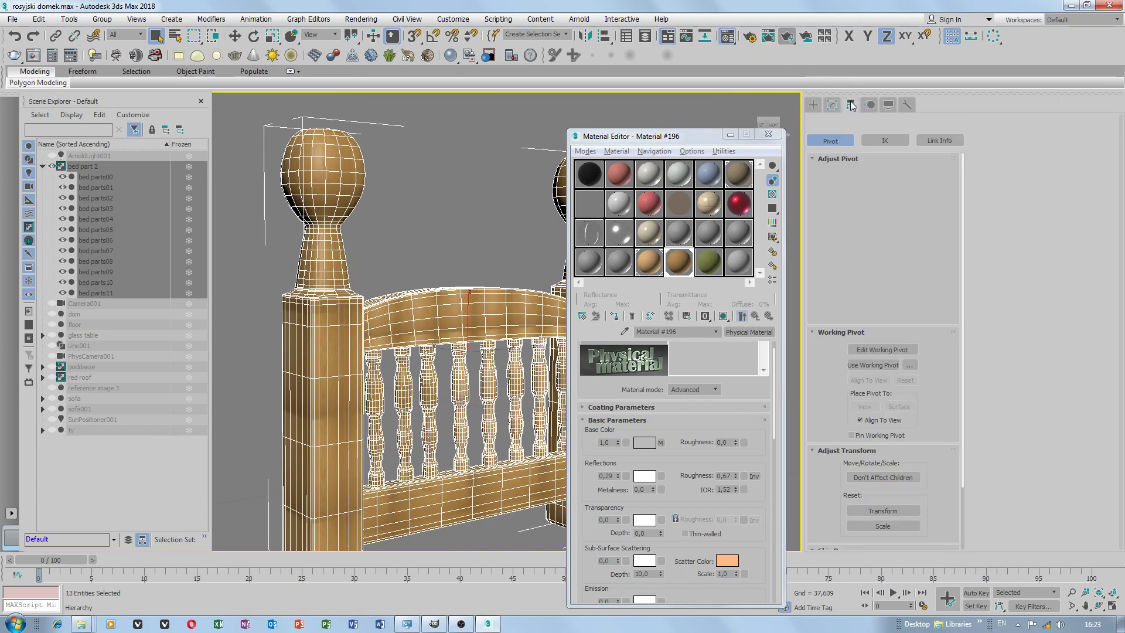
pyautogui.click(870, 105)
pyautogui.click(905, 106)
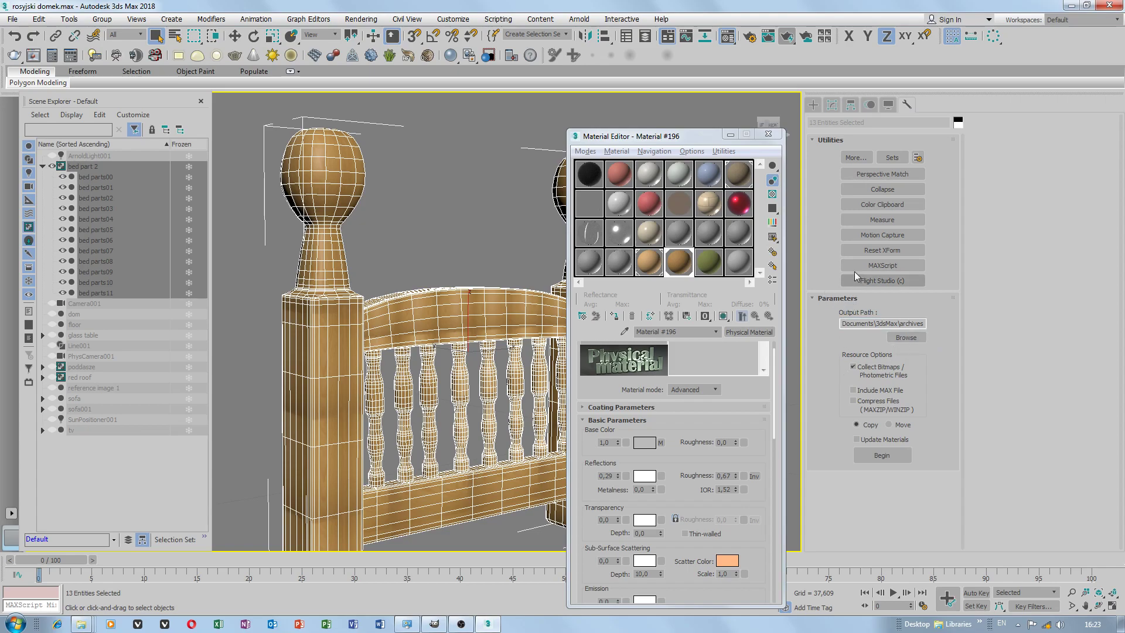
pyautogui.click(855, 157)
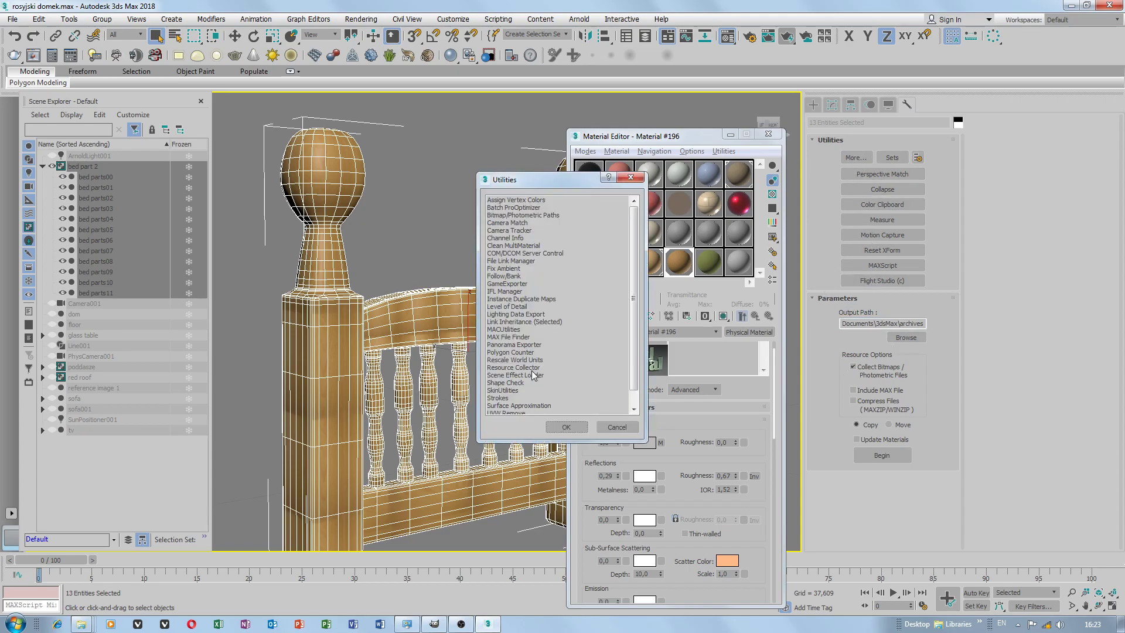
pyautogui.doubleClick(513, 368)
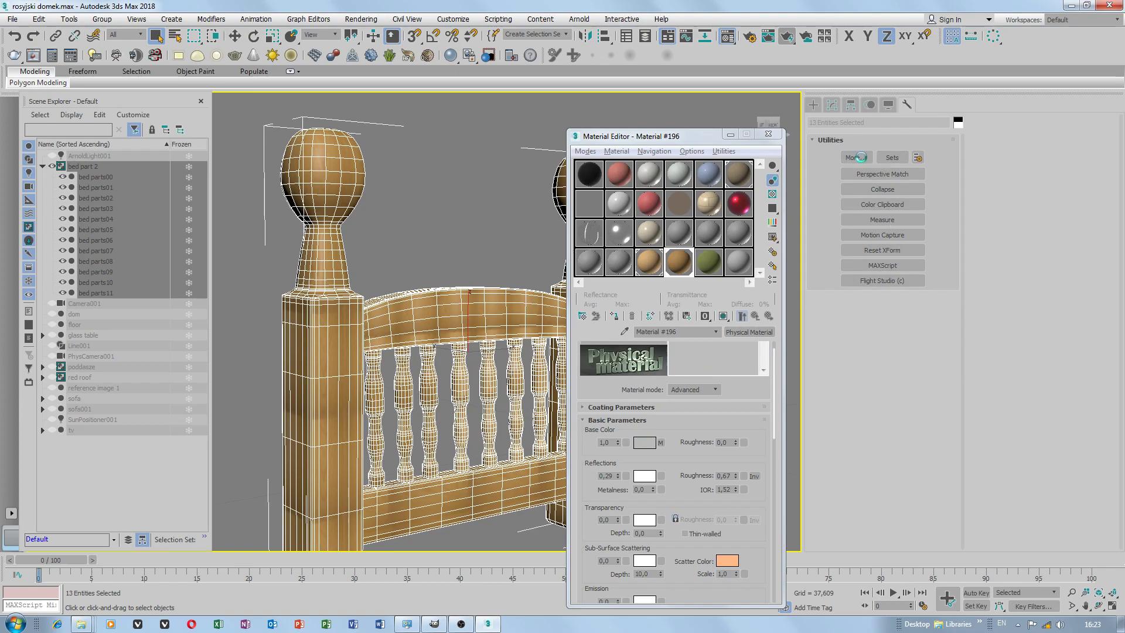
pyautogui.click(855, 157)
pyautogui.doubleClick(510, 368)
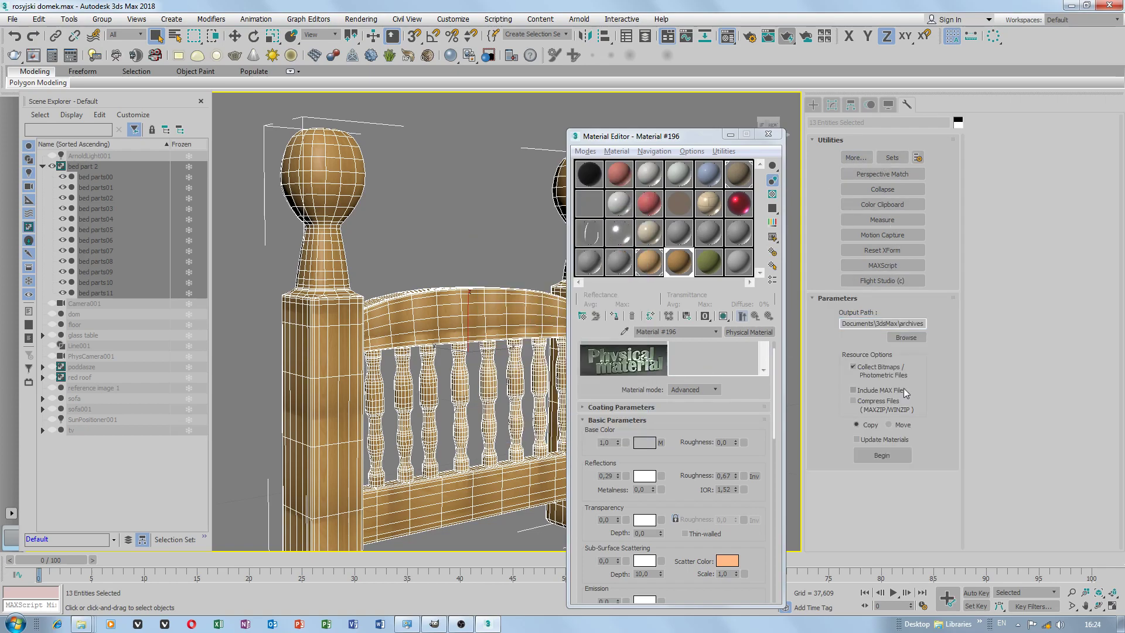
# Enable Update Materials, set the output path to D:\3ds max 2018 projects, and start collecting the scene's bitmaps
pyautogui.click(856, 439)
pyautogui.click(906, 337)
pyautogui.click(34, 175)
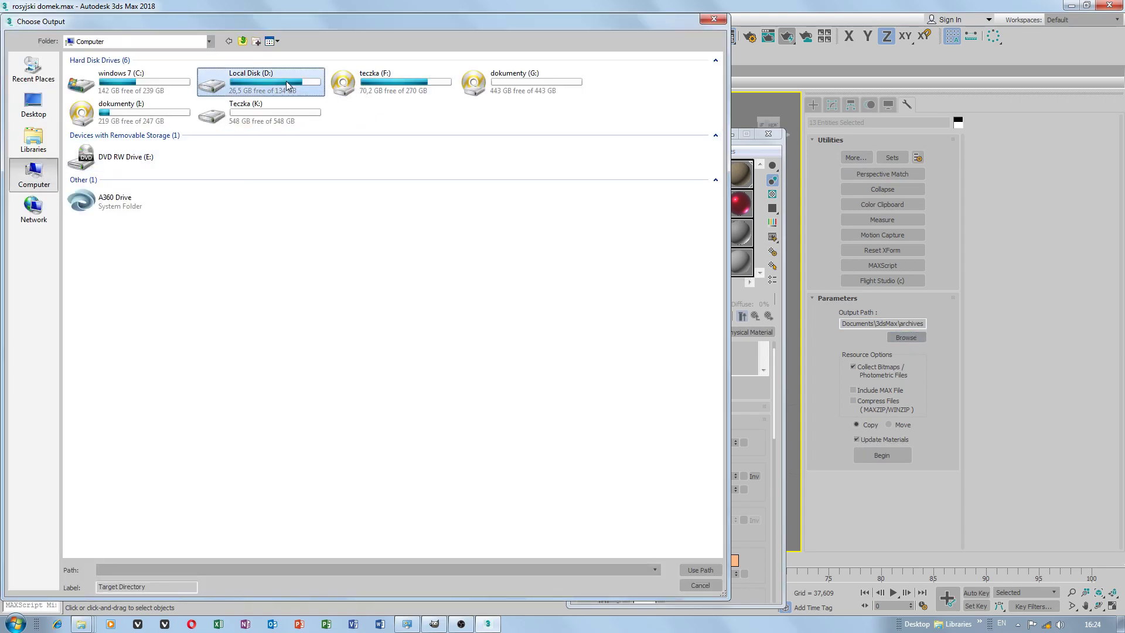
pyautogui.doubleClick(286, 81)
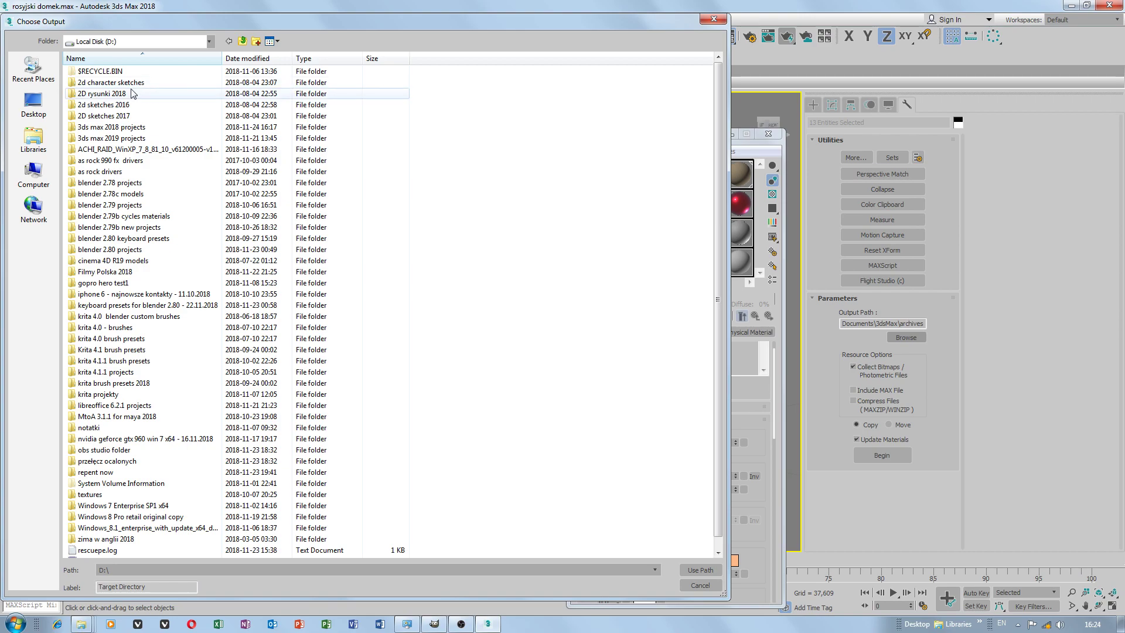
pyautogui.doubleClick(131, 128)
pyautogui.click(701, 571)
pyautogui.click(879, 455)
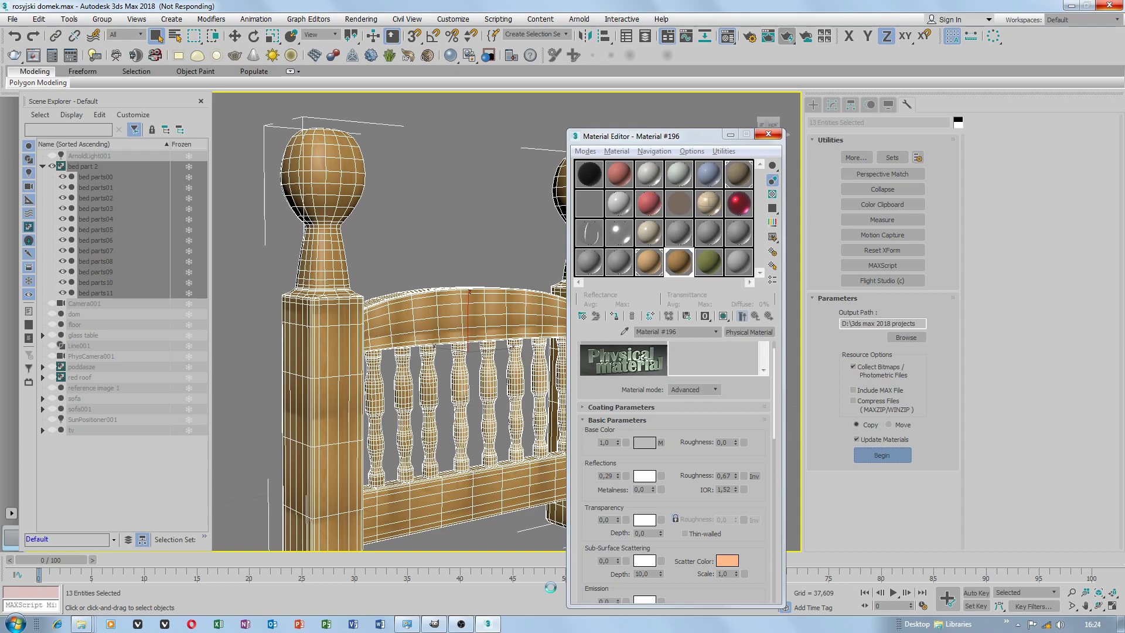
pyautogui.click(434, 625)
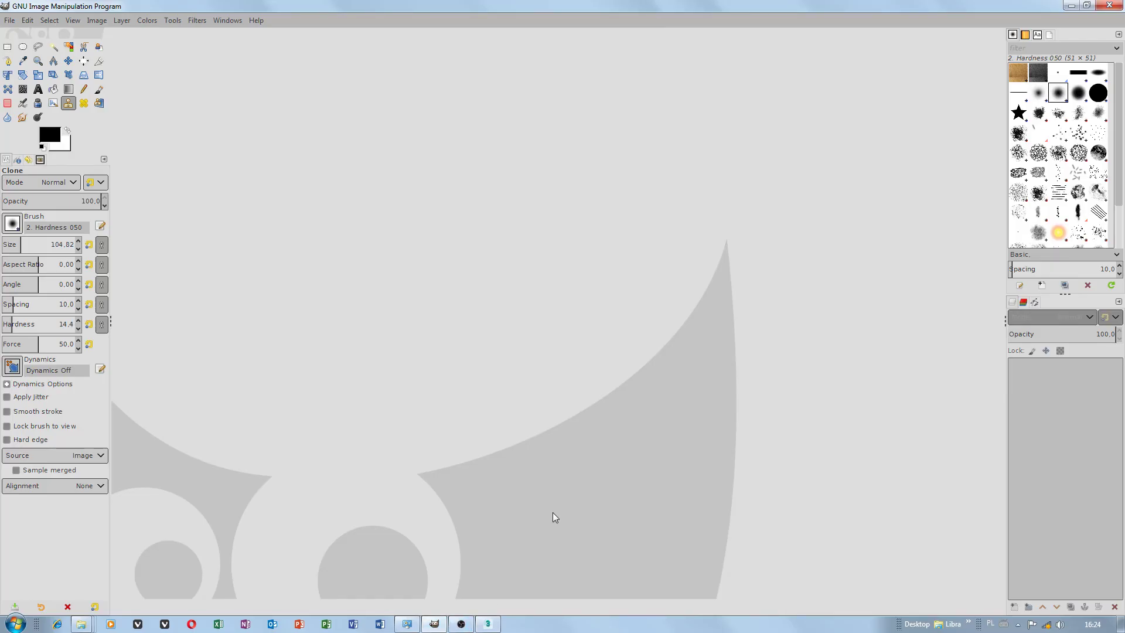
pyautogui.click(1071, 7)
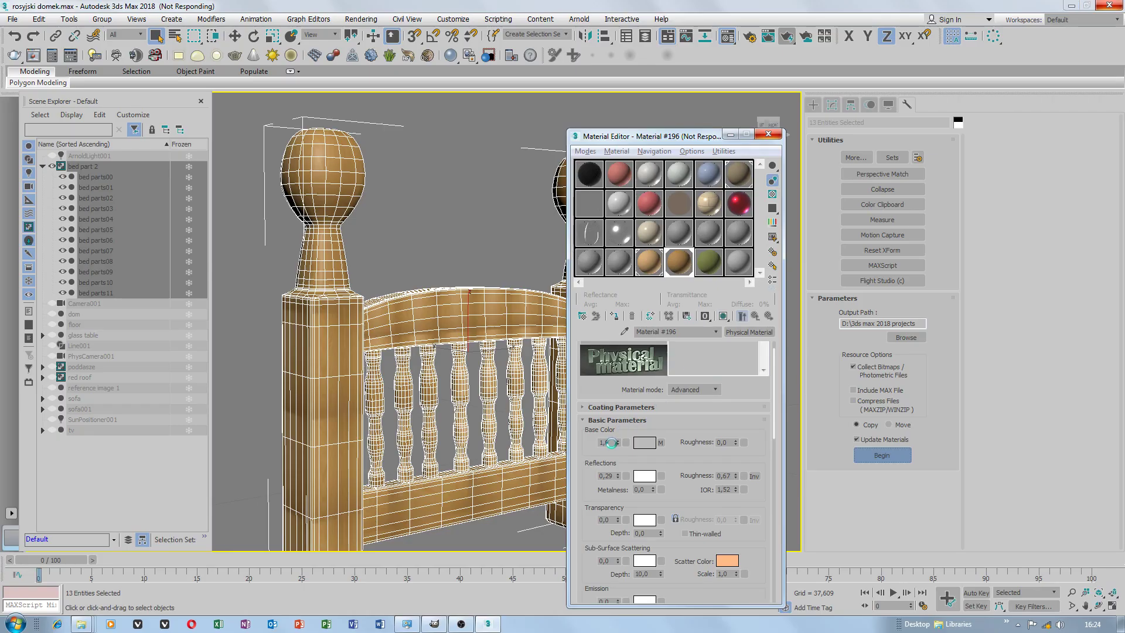
pyautogui.moveTo(465, 629)
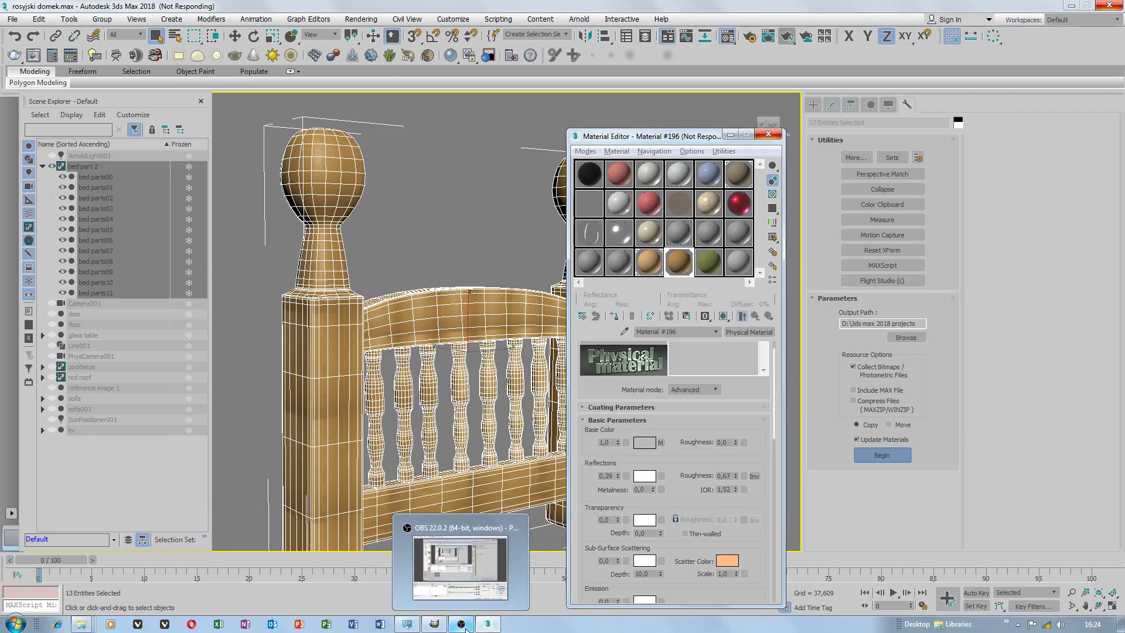